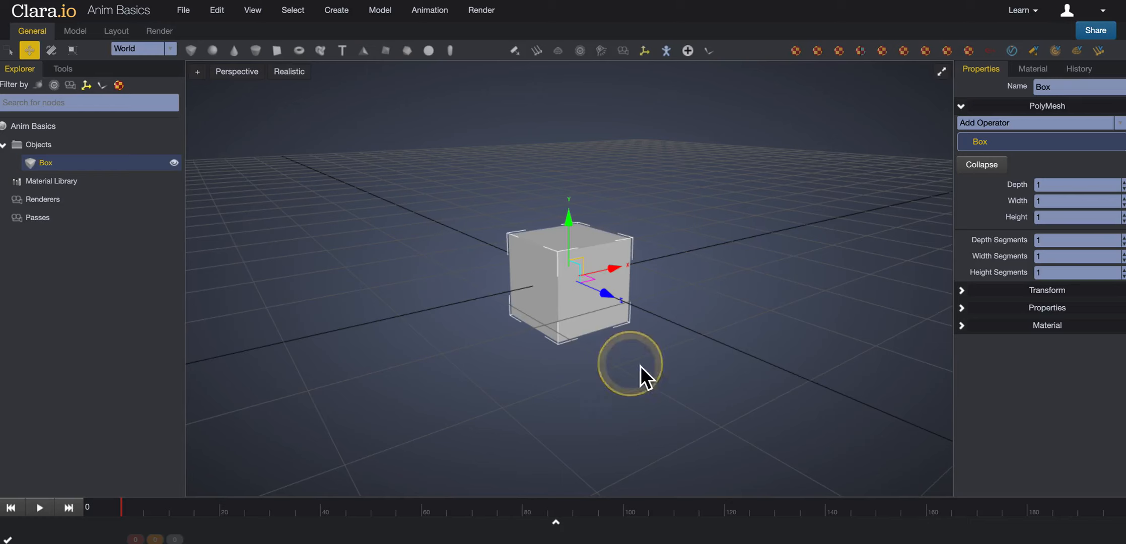
click(622, 355)
right_drag(564, 351, 582, 338)
click(578, 325)
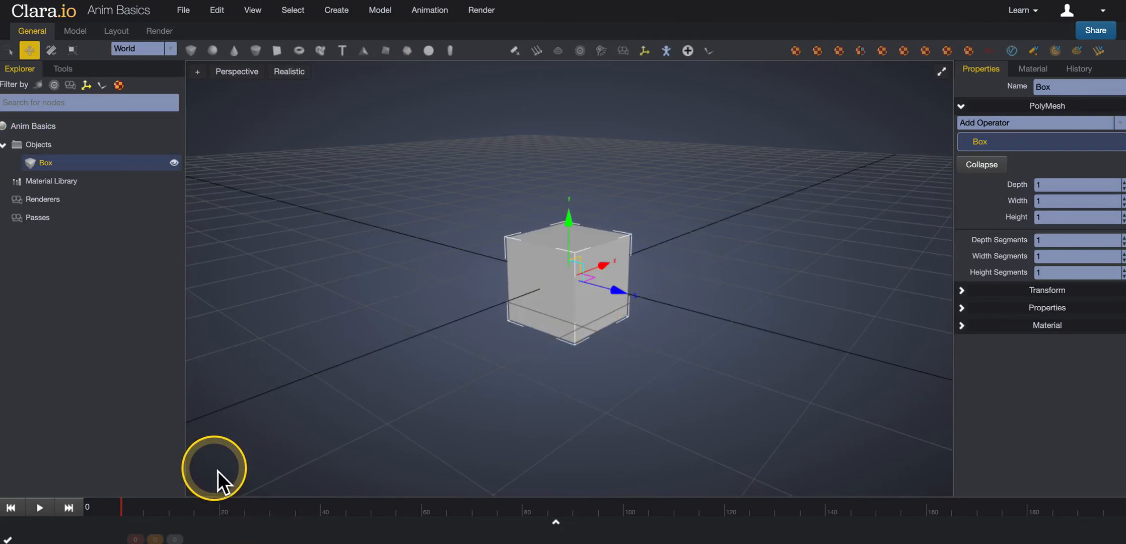
Jump to the timeline's first and last frames, try several frames in between, and scrub back to frame 0.
click(11, 507)
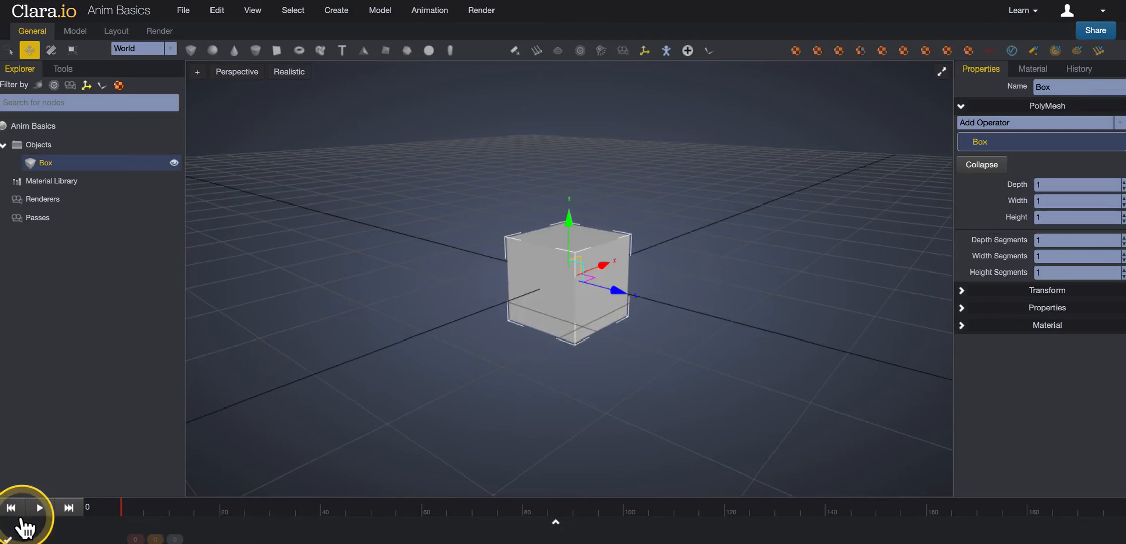
click(11, 507)
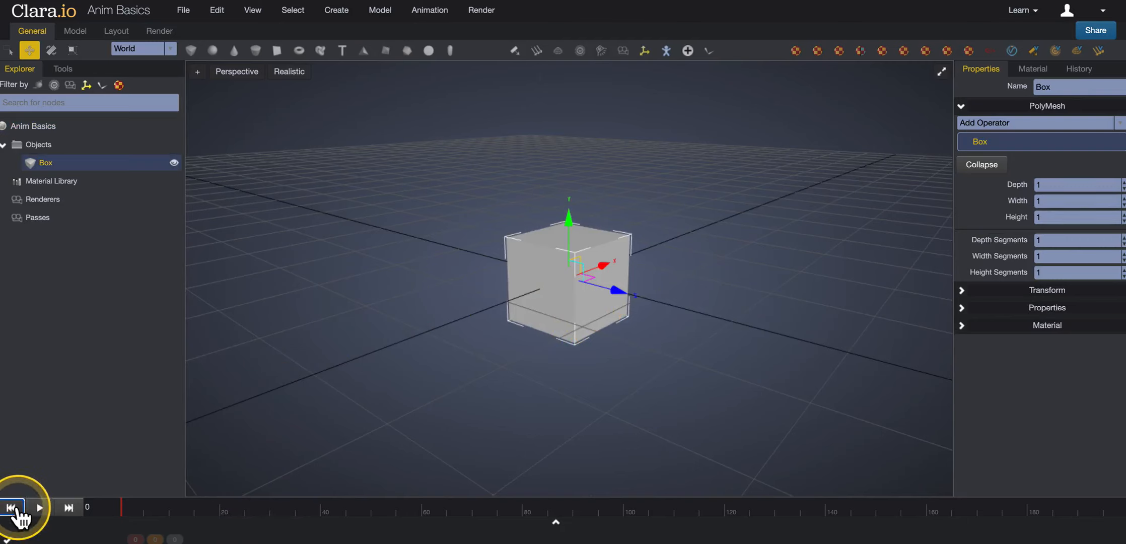
click(68, 507)
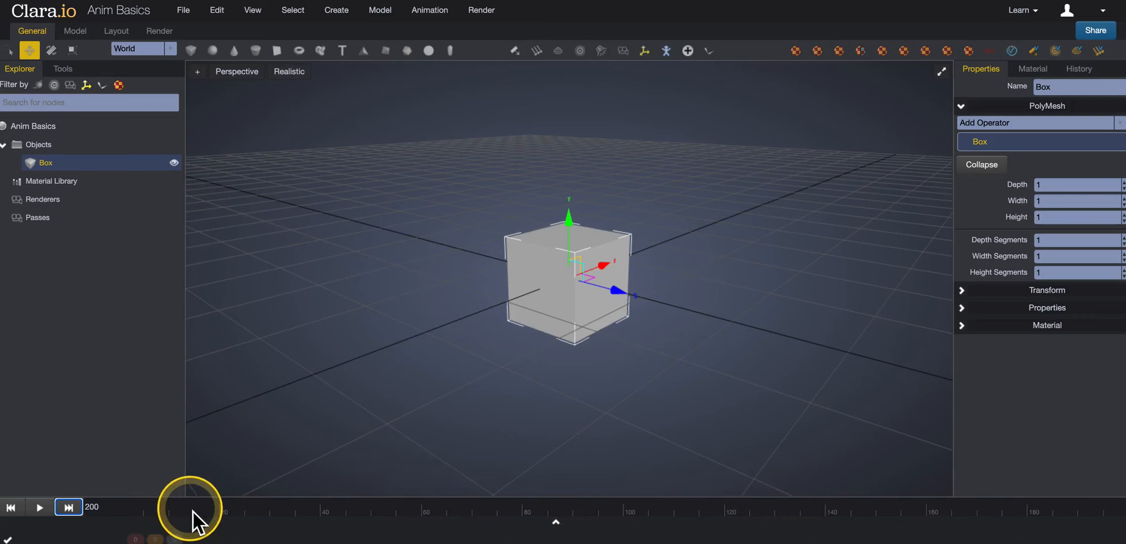
click(178, 505)
click(244, 511)
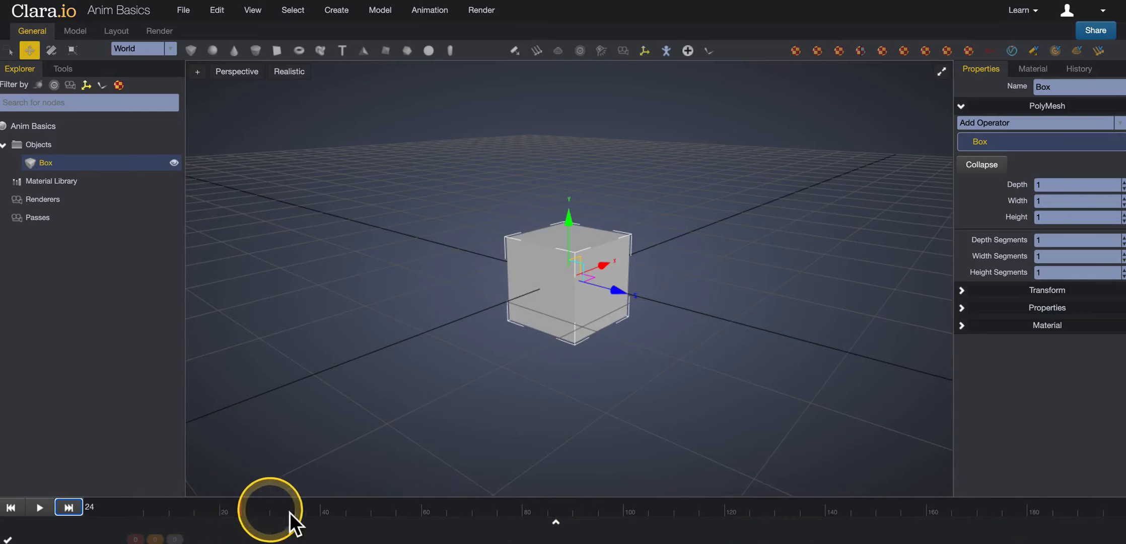
click(327, 512)
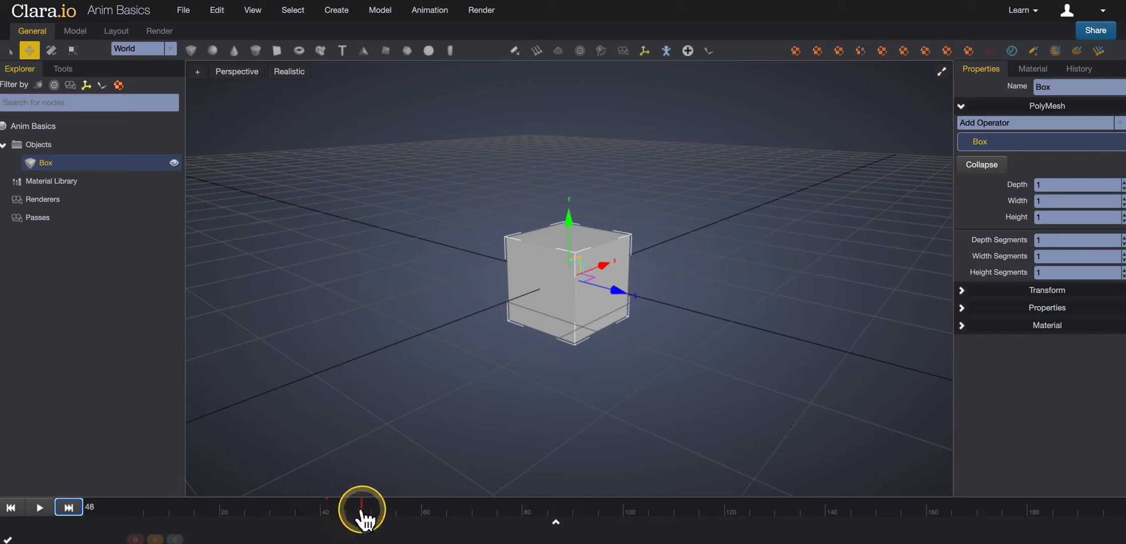
click(478, 511)
click(276, 511)
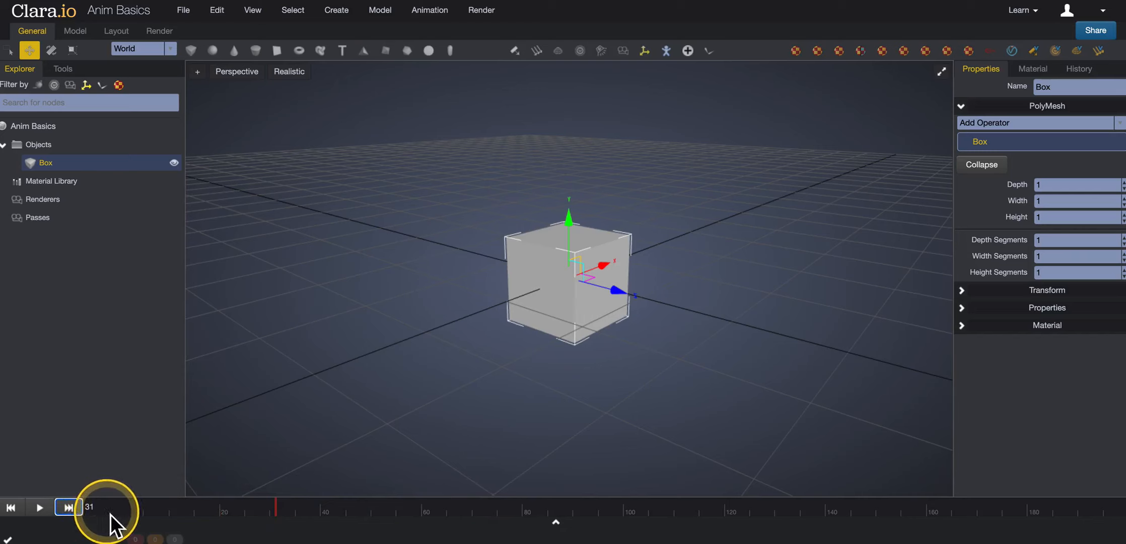
mouse_move(282, 513)
mouse_down()
mouse_move(426, 513)
mouse_move(91, 513)
mouse_up()
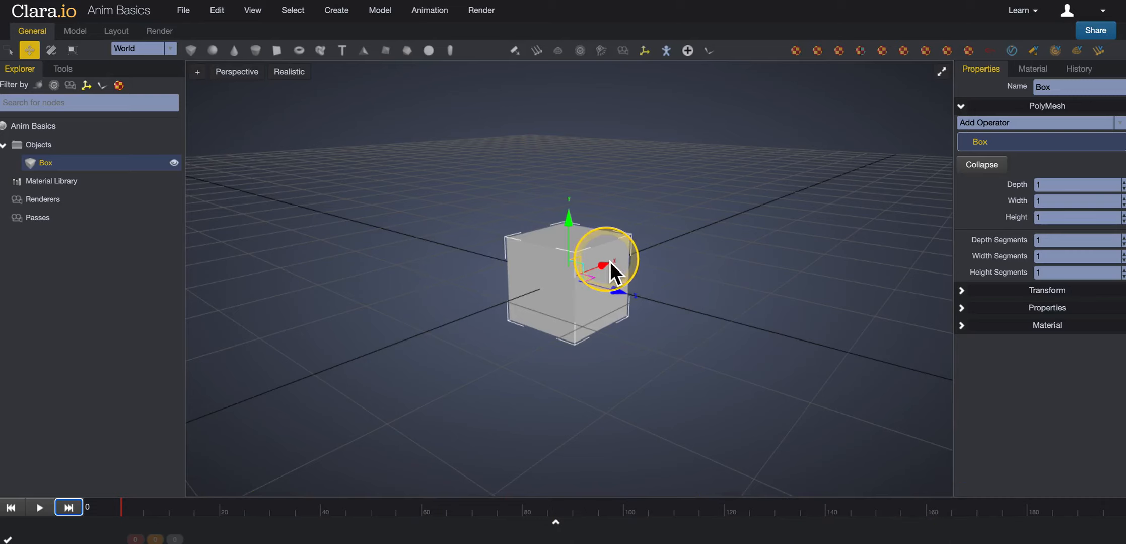
Deselect the box and examine the scene's timeline settings for frame range, frame rate and playback.
click(712, 257)
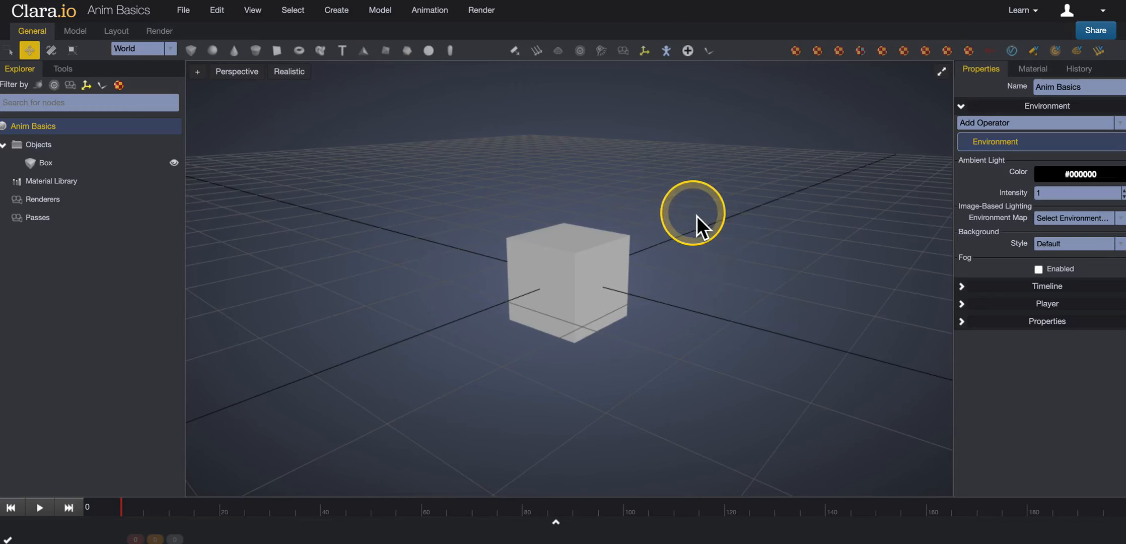
click(1035, 286)
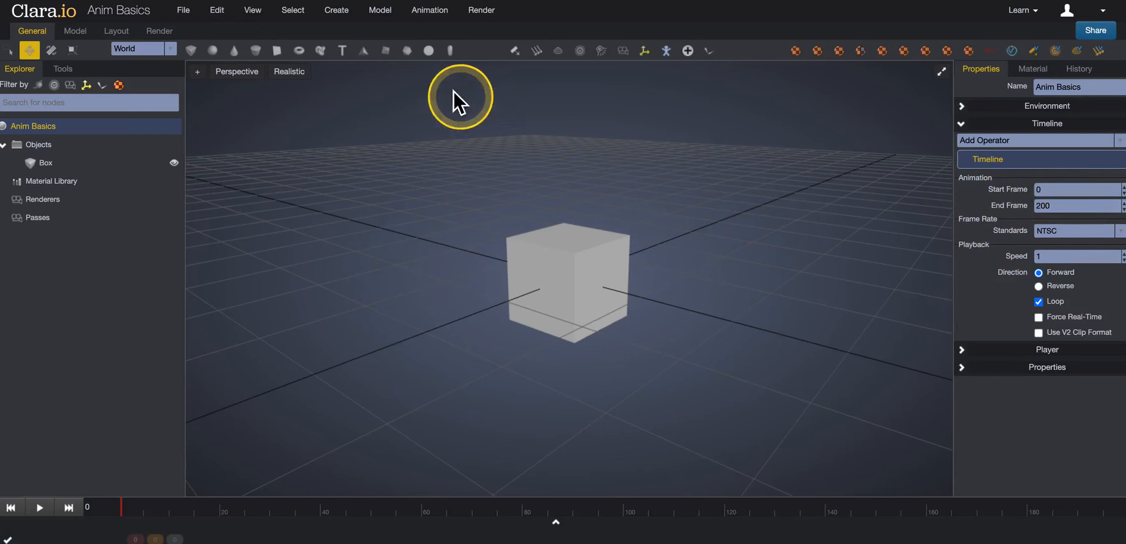
click(430, 11)
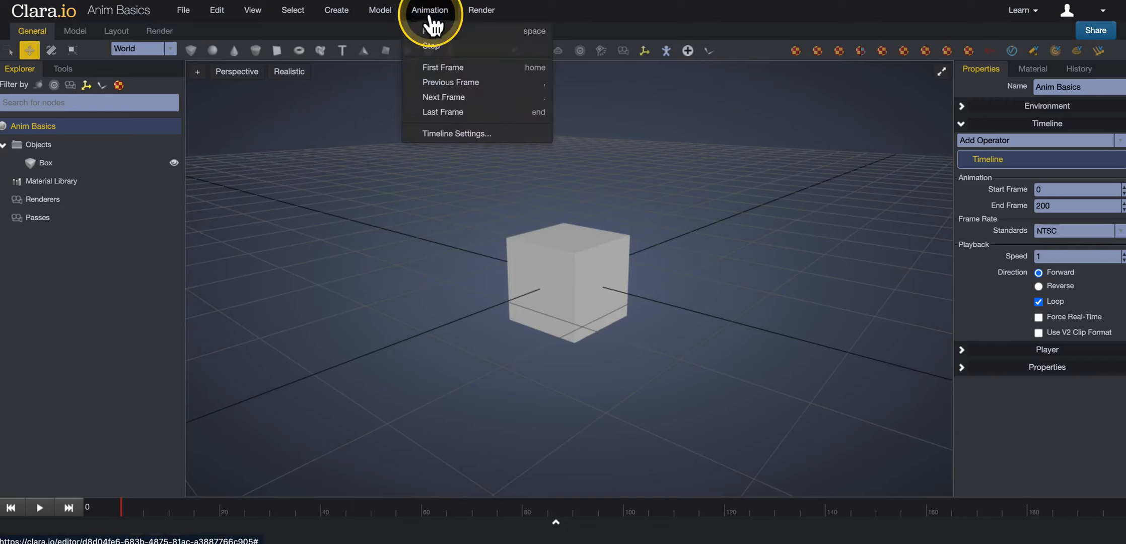
click(437, 134)
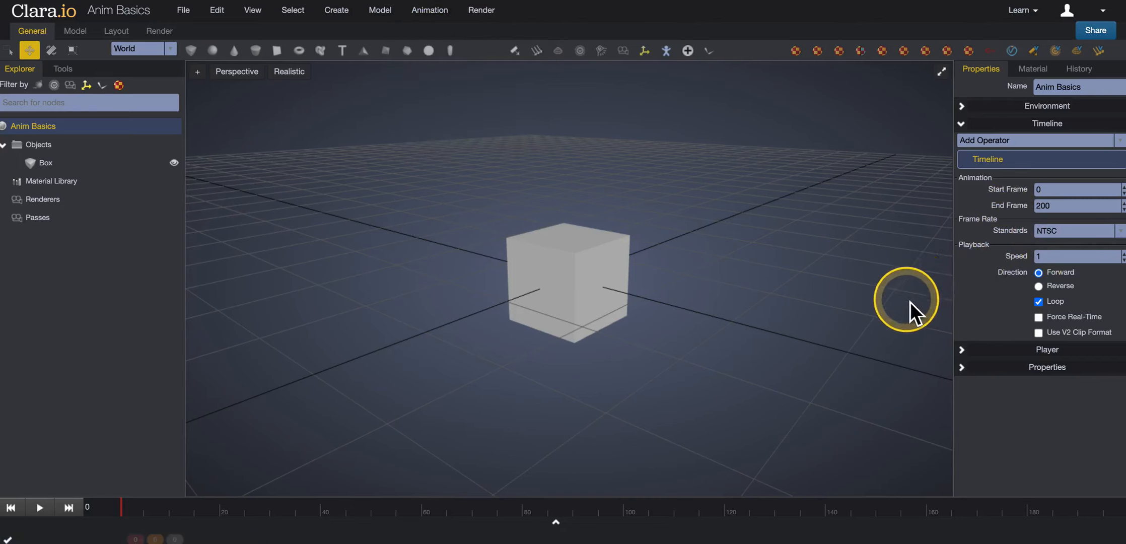
Select the box at frame 0 and show its transform properties.
click(600, 280)
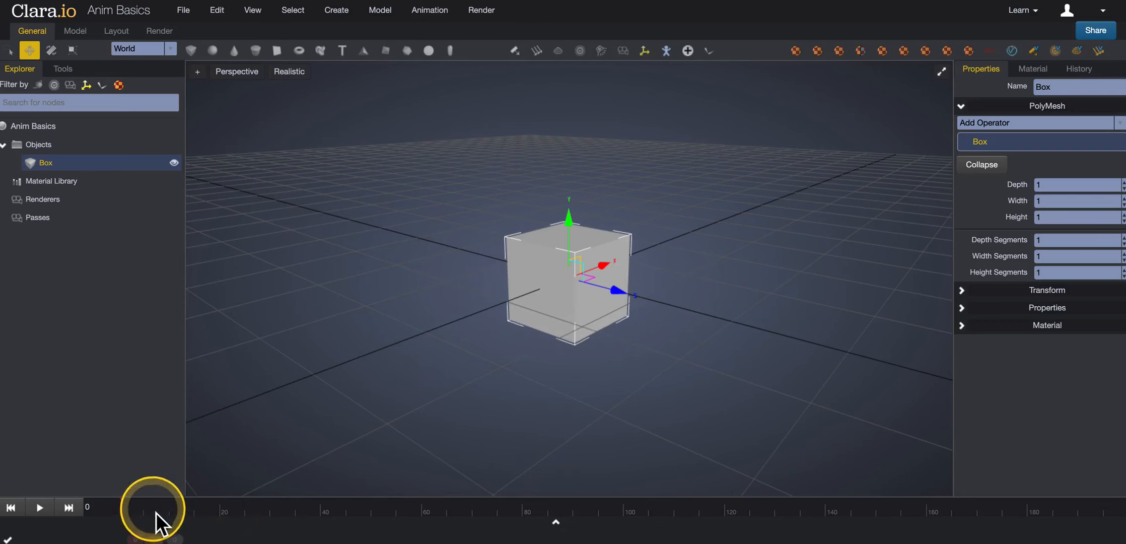
click(121, 513)
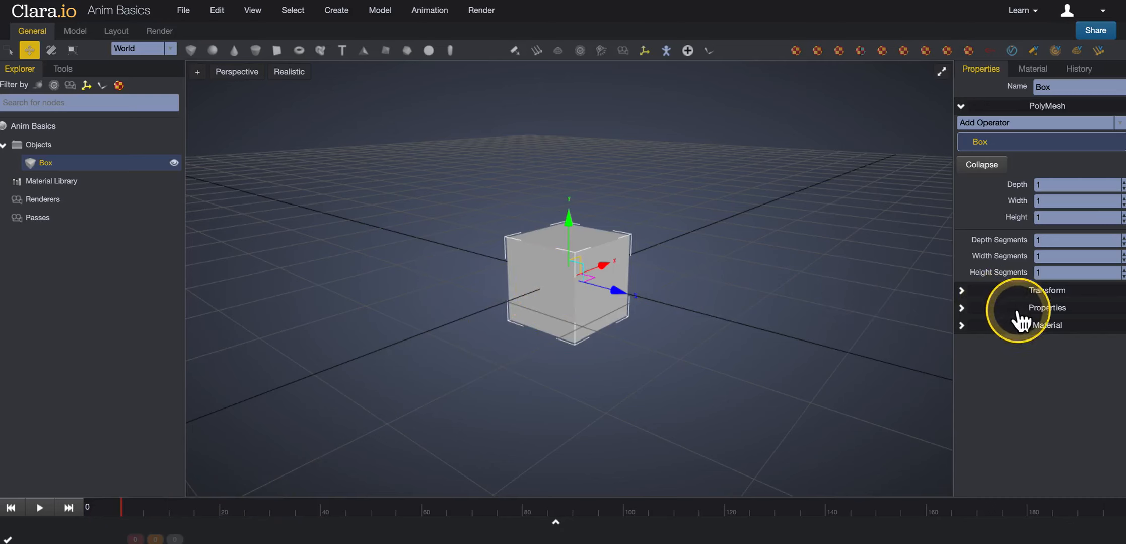
click(1022, 291)
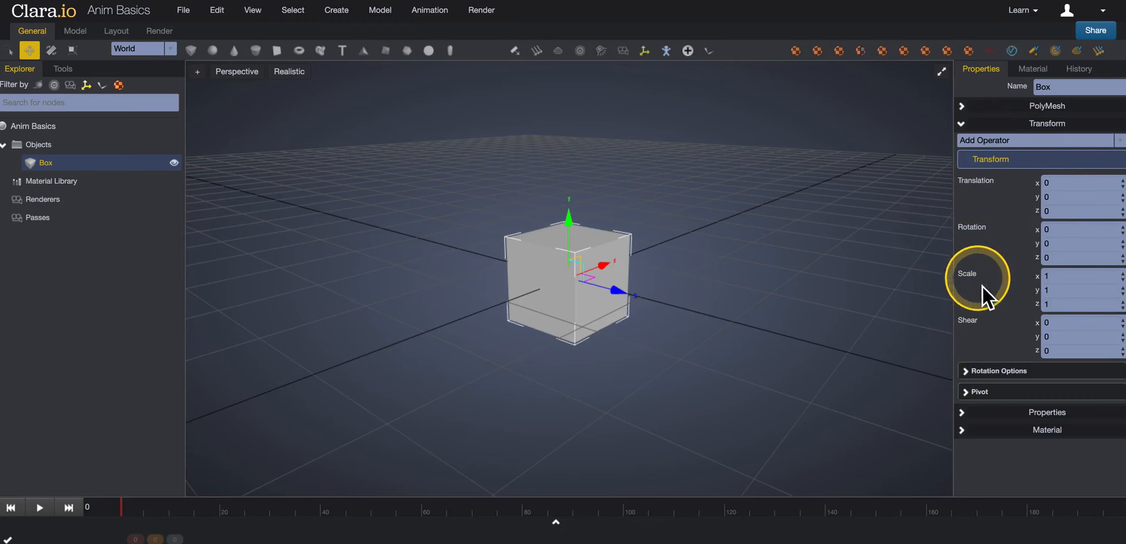
Try shearing the box along X, raising the value to 1.8 and lowering it to 0.8.
click(1122, 320)
click(1122, 321)
click(1122, 321)
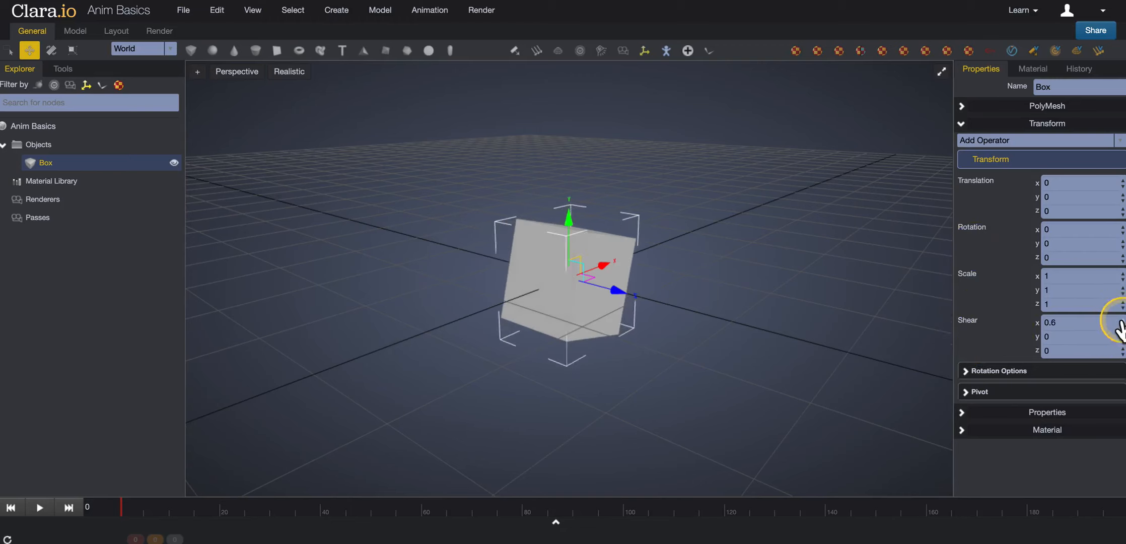
click(1122, 322)
click(1122, 322)
click(1122, 323)
click(1122, 323)
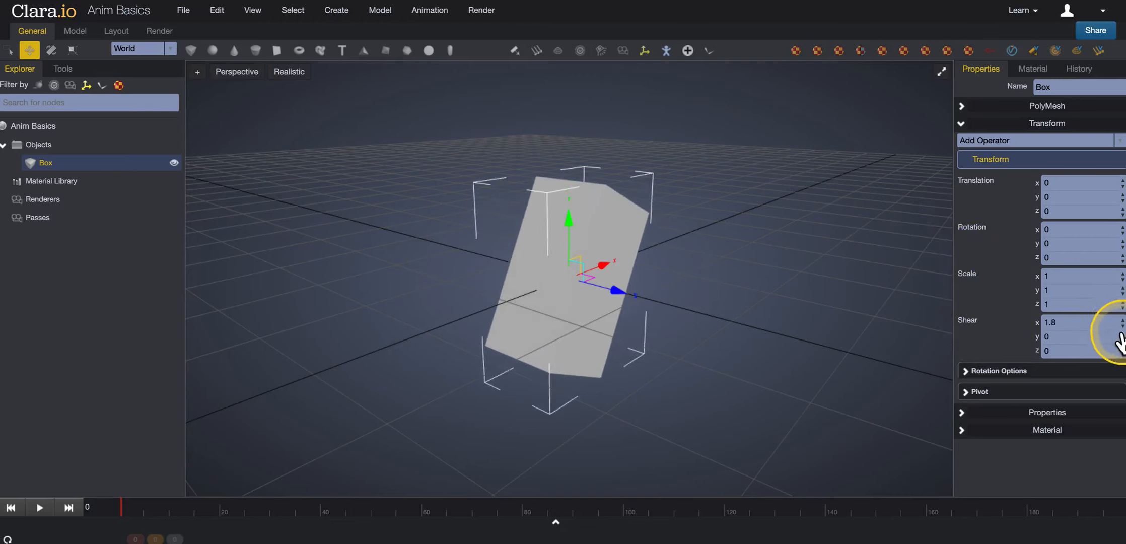
click(1122, 325)
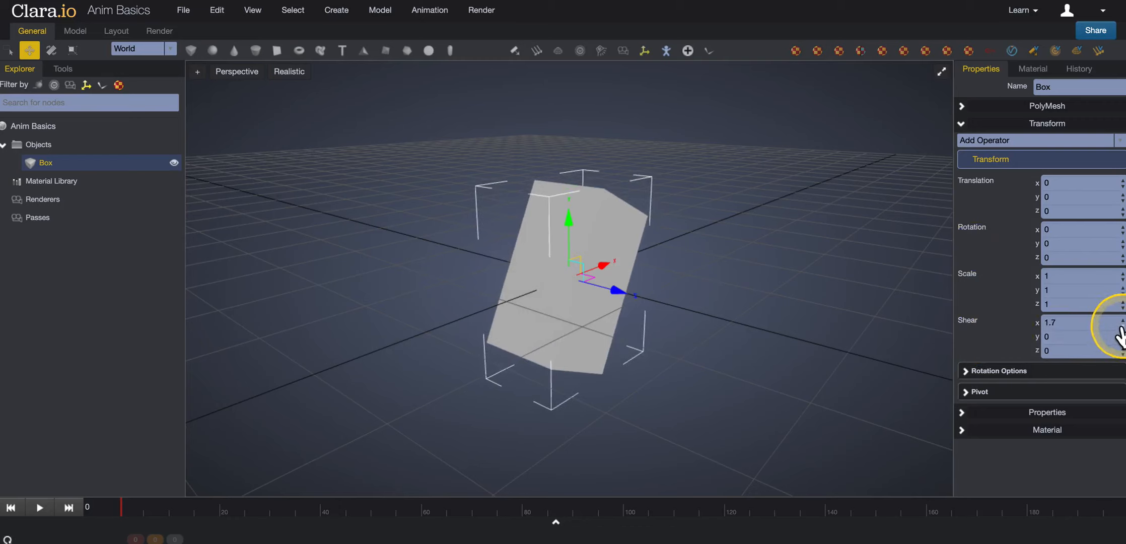
click(1122, 325)
click(1122, 325)
click(1122, 326)
click(1122, 325)
click(1122, 325)
click(1122, 325)
click(1122, 325)
click(1123, 325)
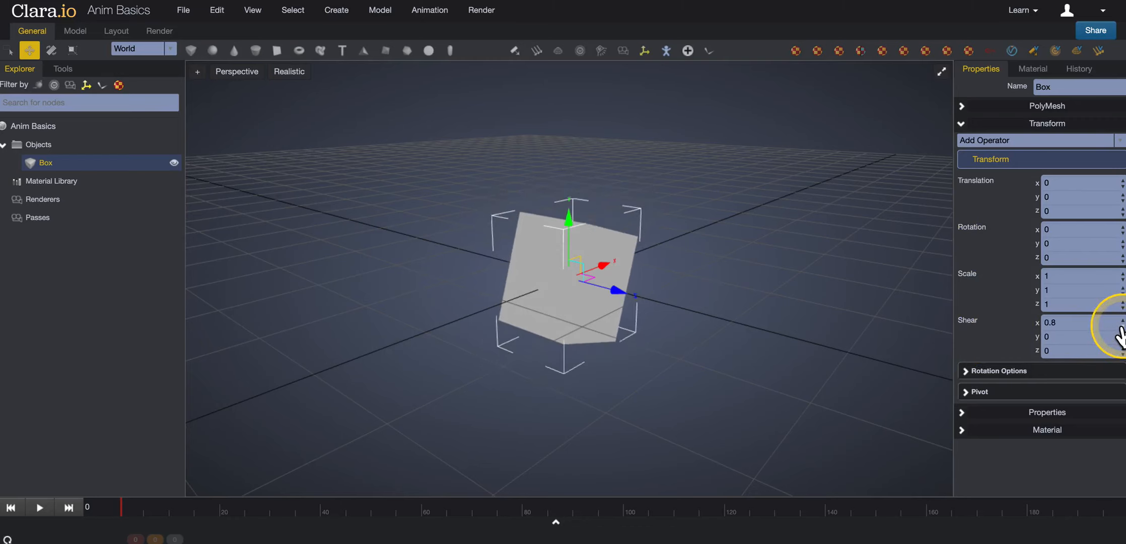
Reset the box's X shear to 0.
drag(1078, 322, 1025, 322)
text(0)
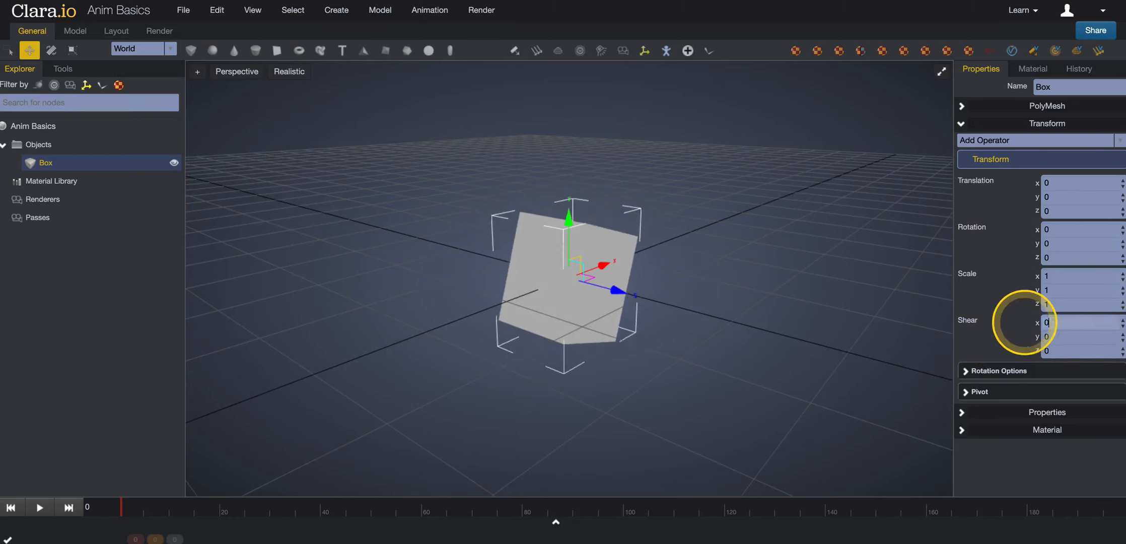
key(Return)
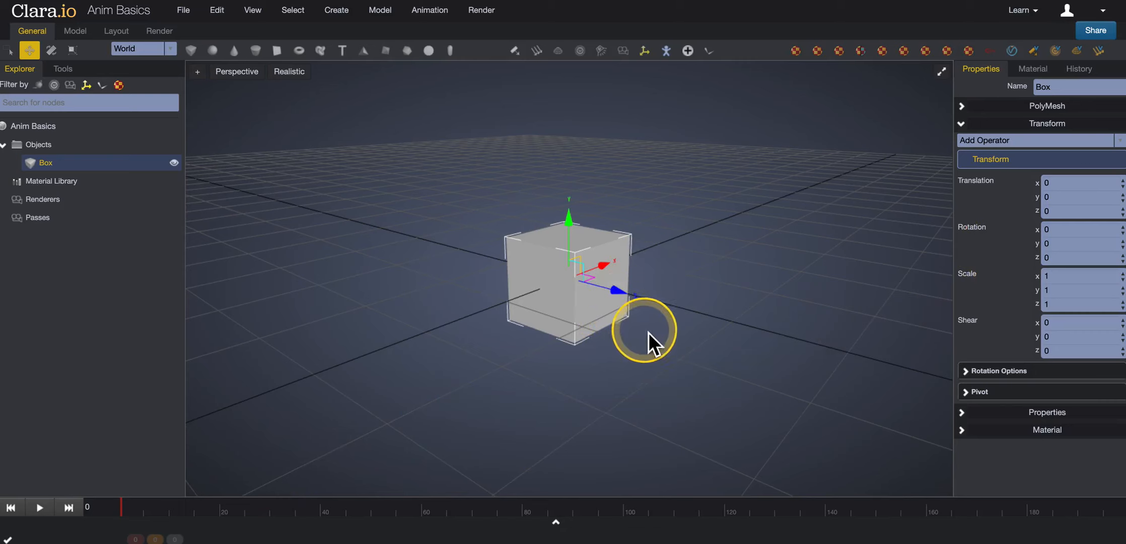
Set a translation keyframe for the box at frame 0.
scroll(682, 324, down, 3)
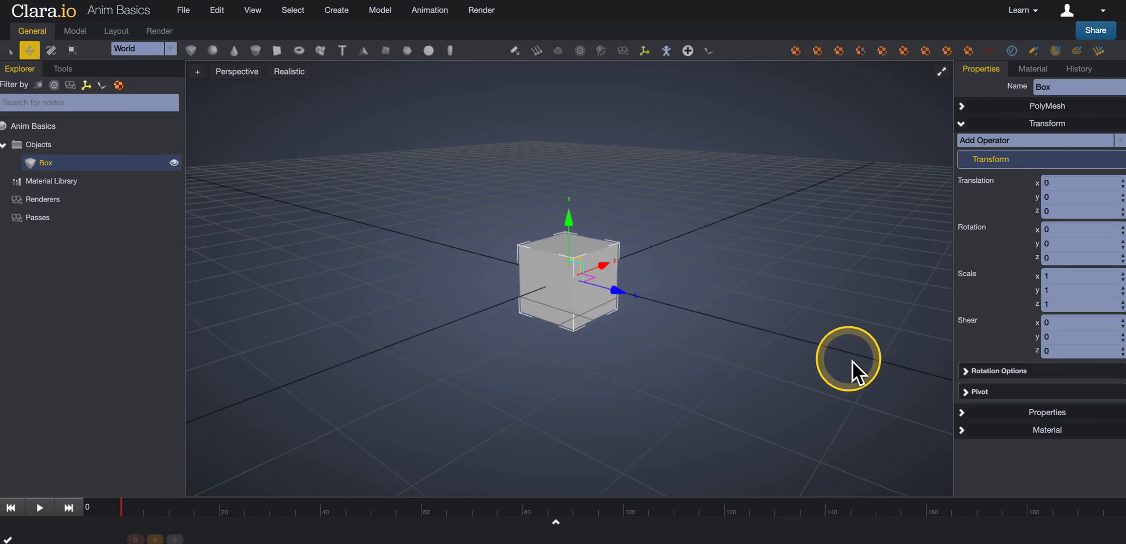
click(977, 187)
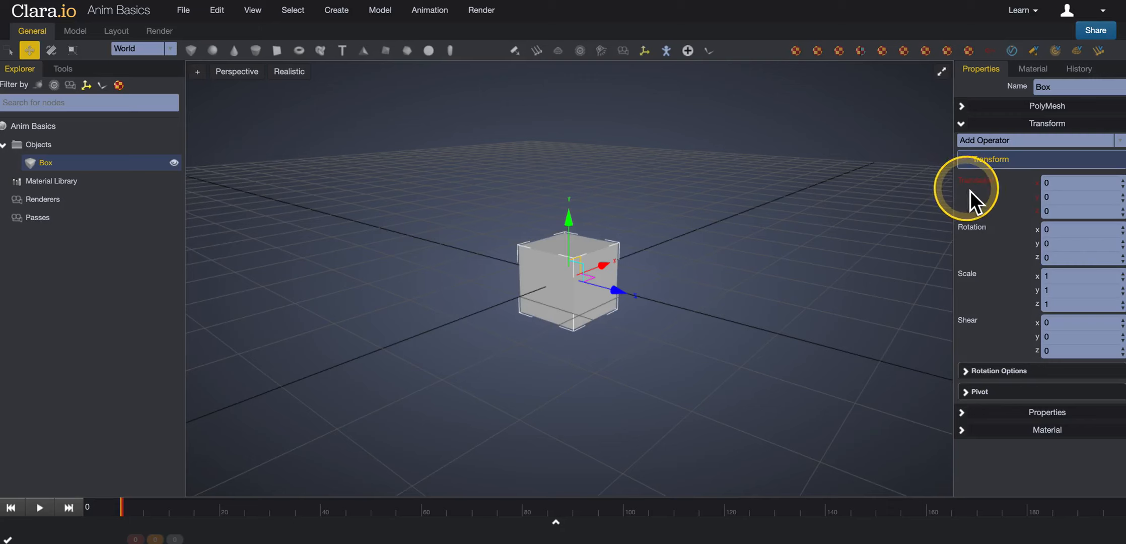
Go to frame 40 and move the box along the Z axis to about 5.5.
click(224, 514)
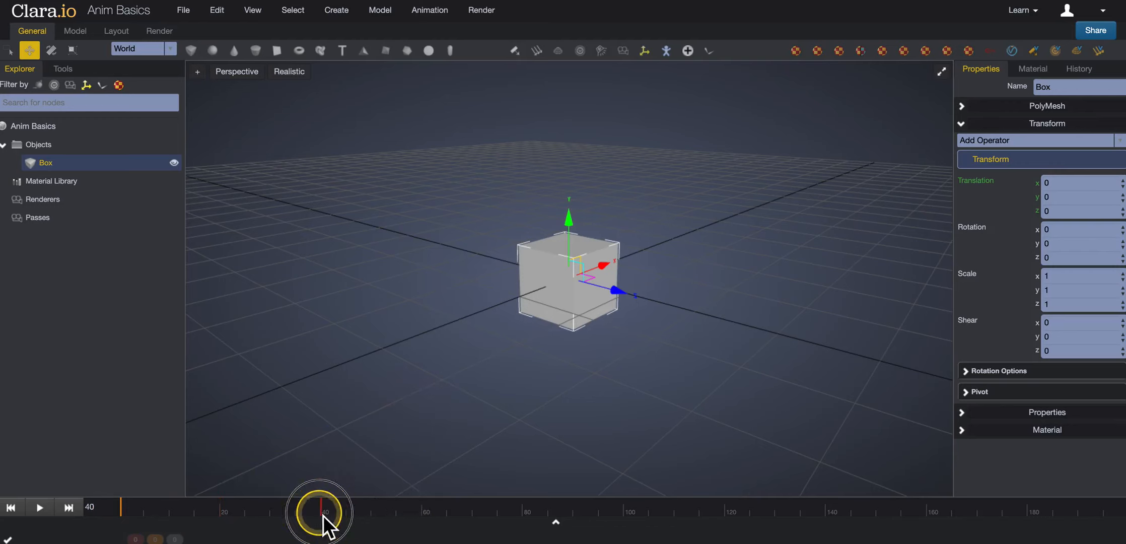
click(323, 518)
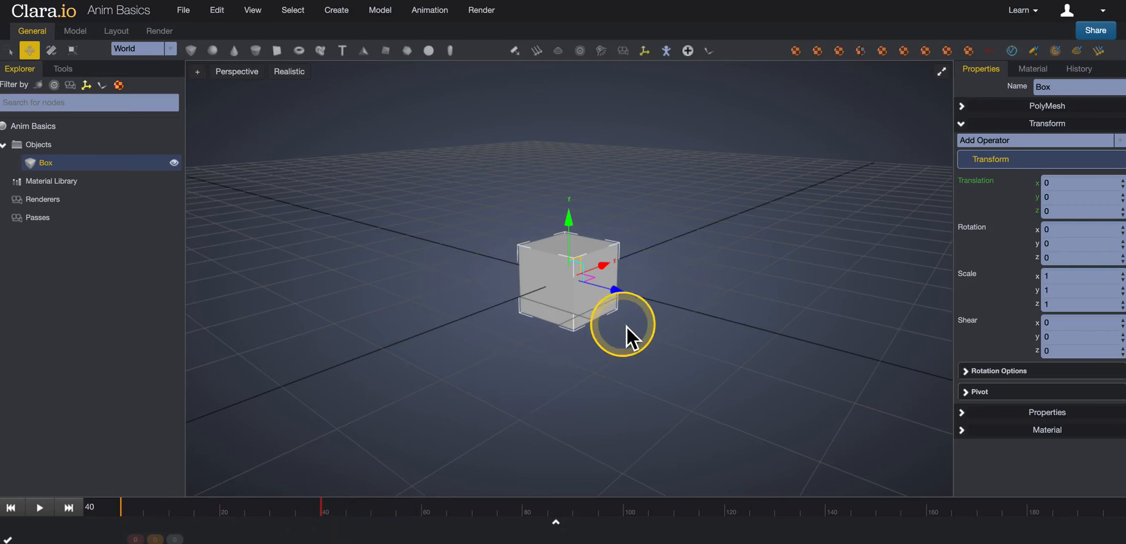
scroll(650, 356, down, 4)
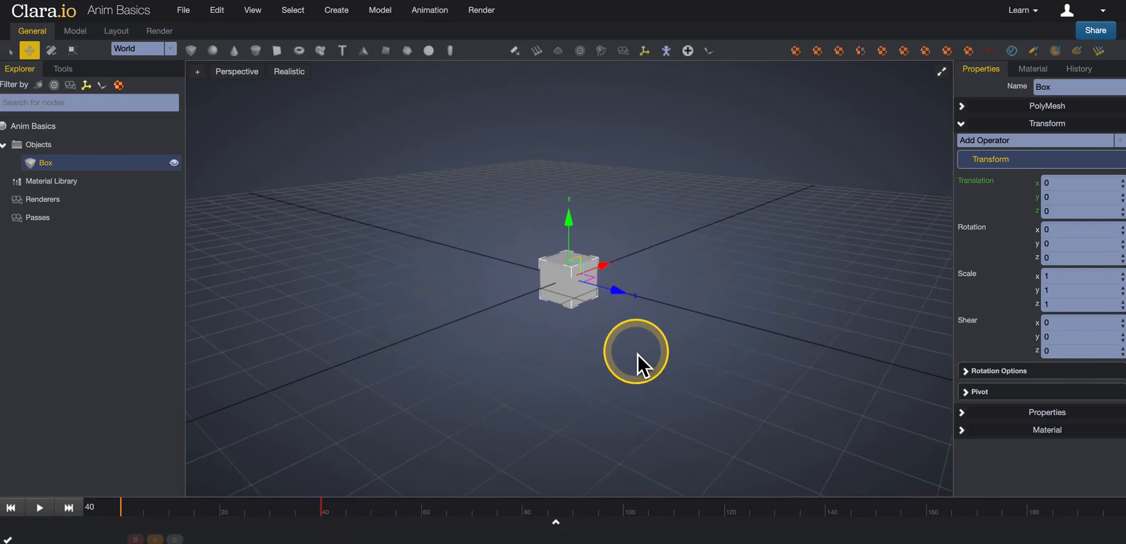
drag(638, 354, 656, 355)
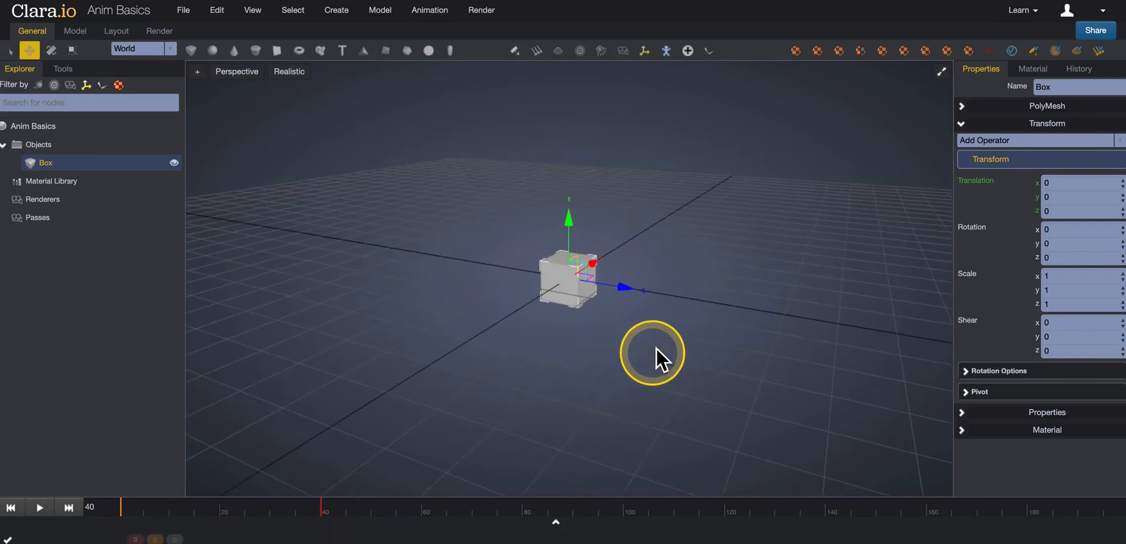
drag(633, 294, 875, 329)
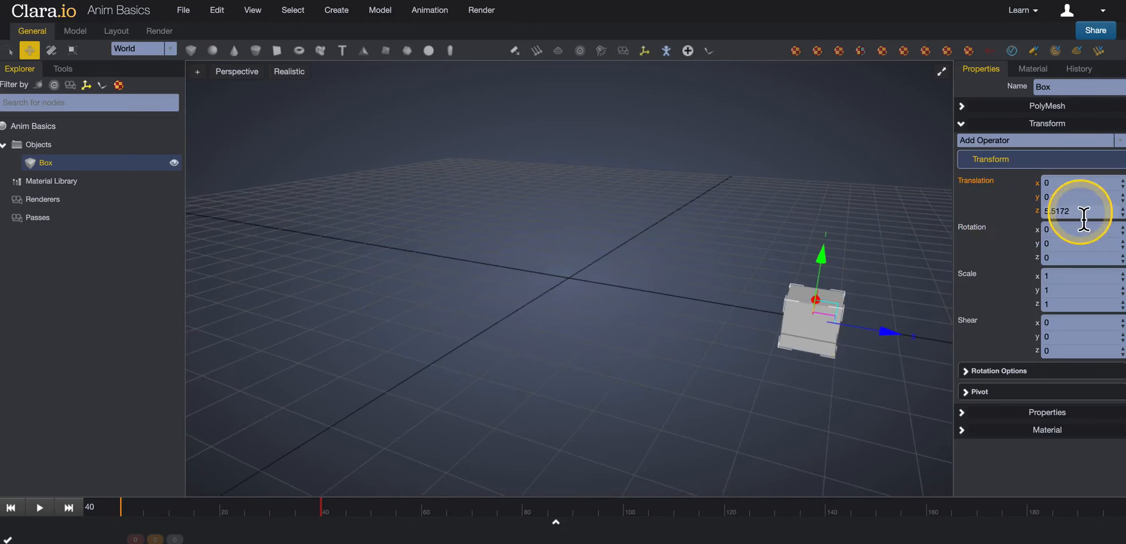
Set the box's Z translation to 6 and key the translation at frame 40.
drag(1080, 212, 1017, 214)
text(6)
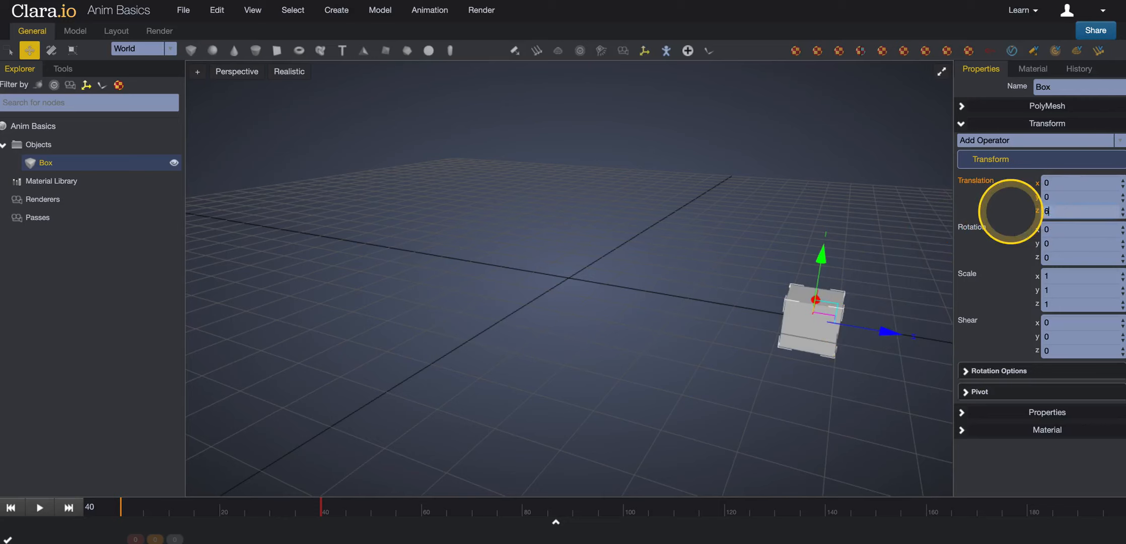
key(Return)
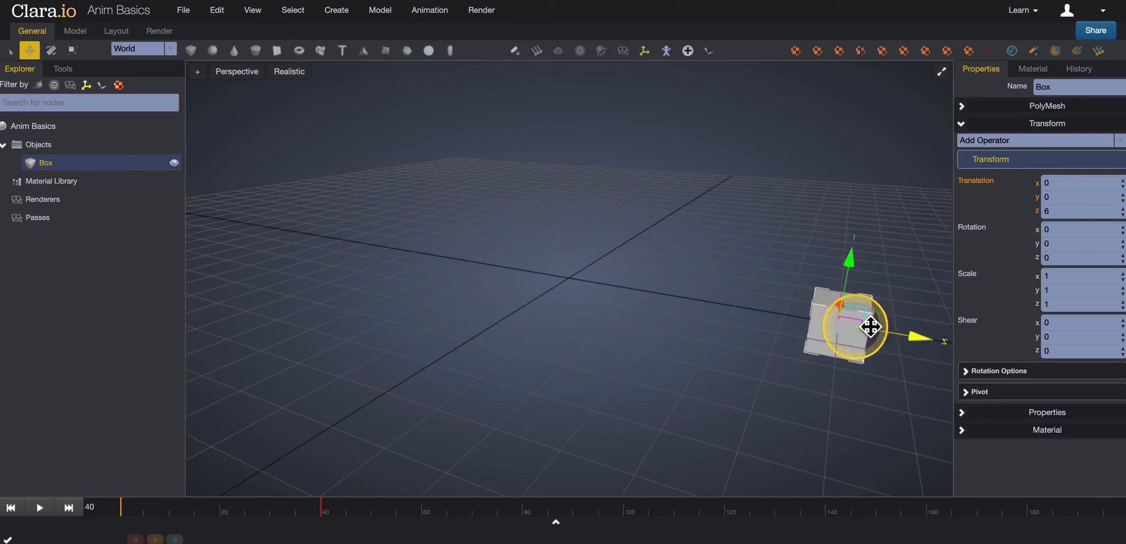
click(977, 185)
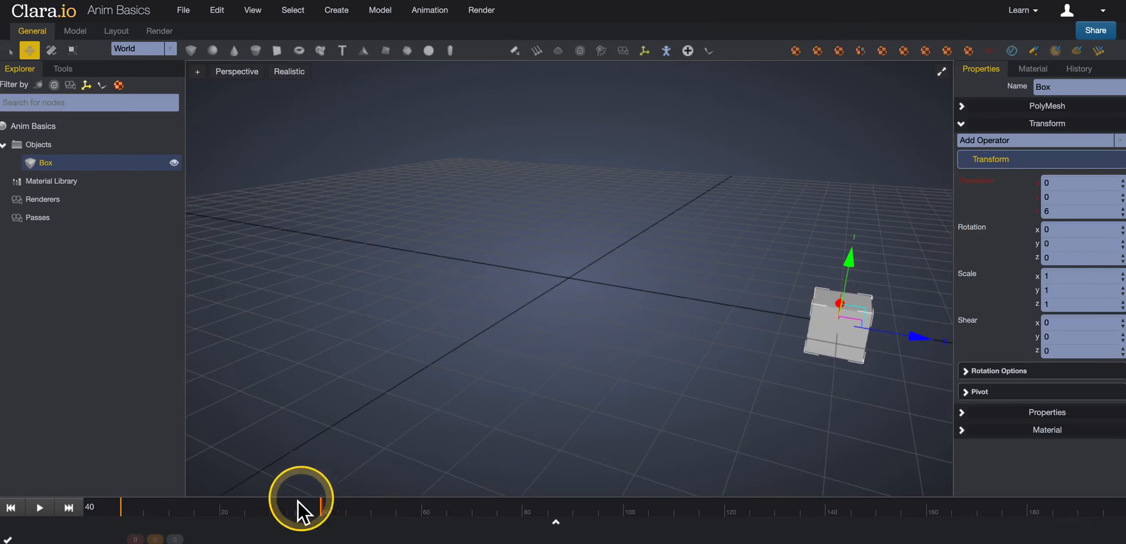
Play the box's animation from the first frame and stop playback after it passes frame 40.
click(11, 507)
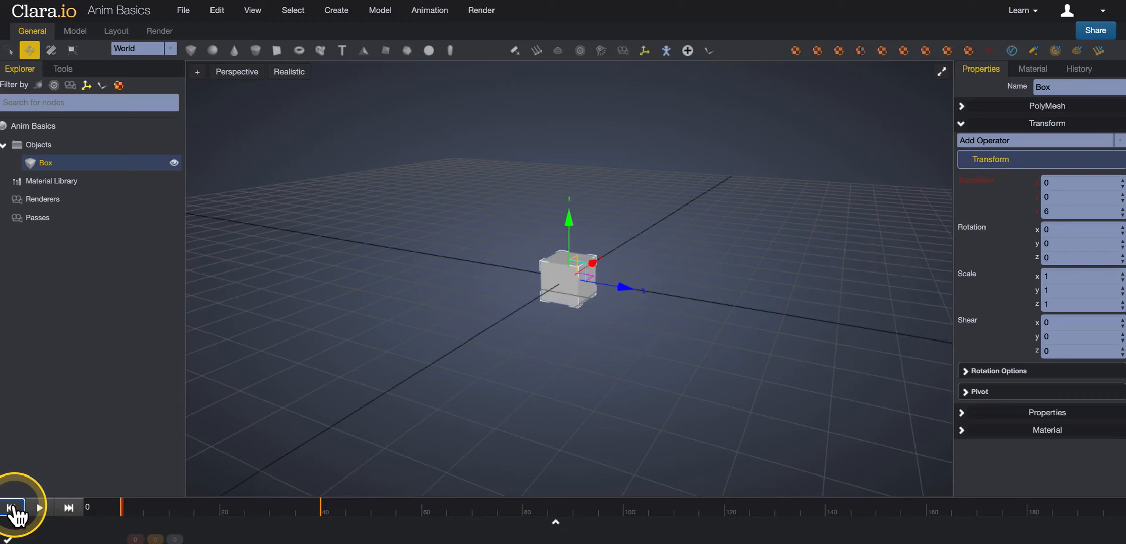
click(40, 508)
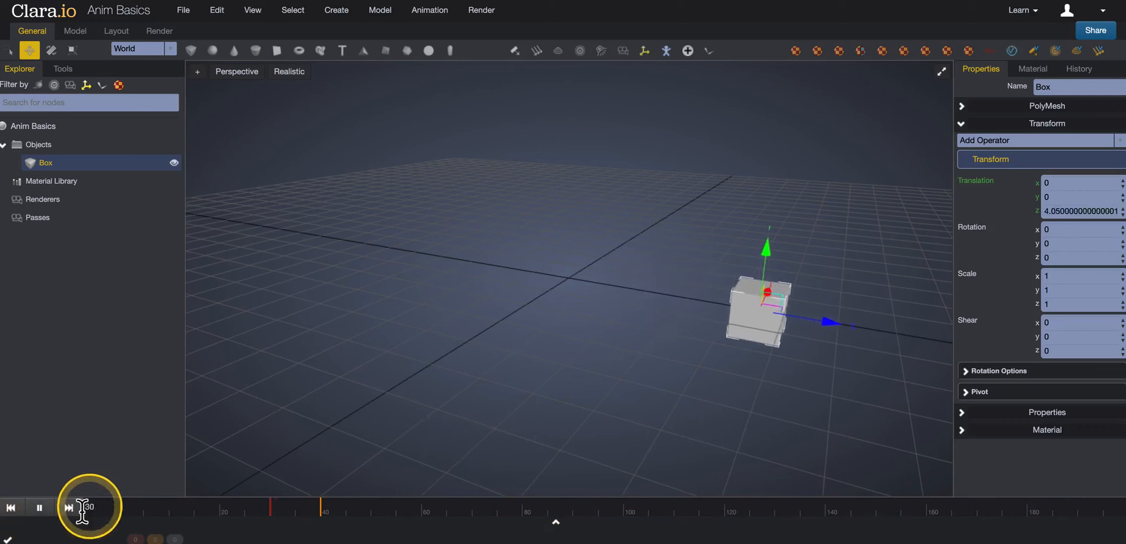
click(39, 508)
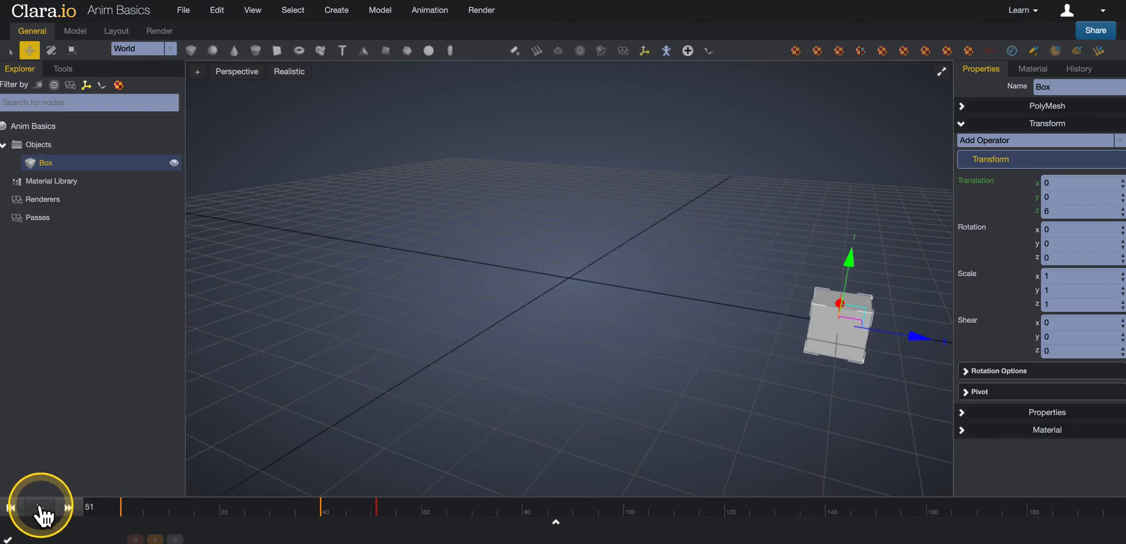
Go to frame 80, raise the box along the Y axis to about 3.8, and key its translation.
click(527, 513)
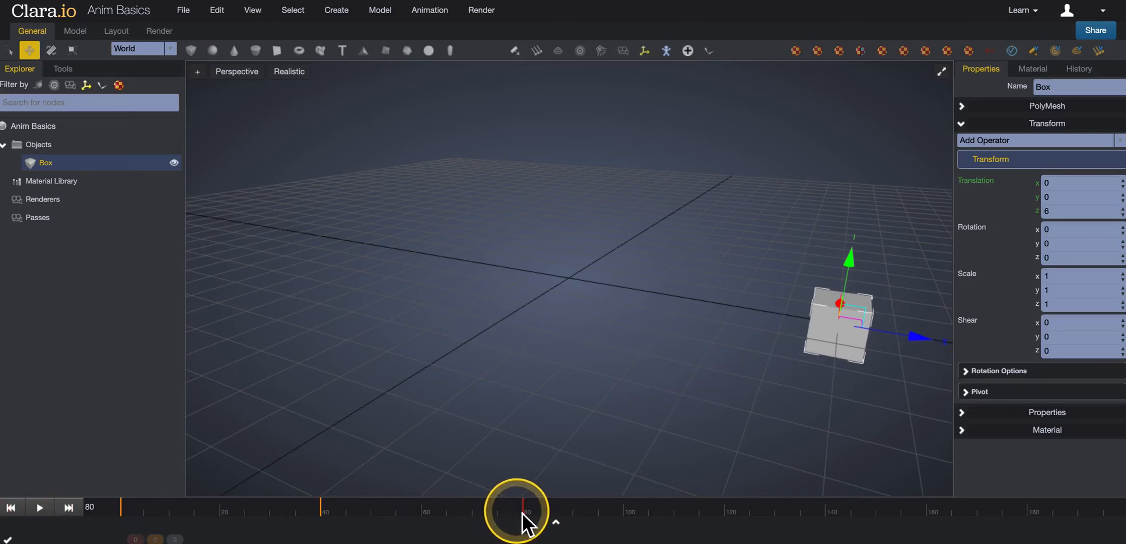
drag(860, 281, 879, 58)
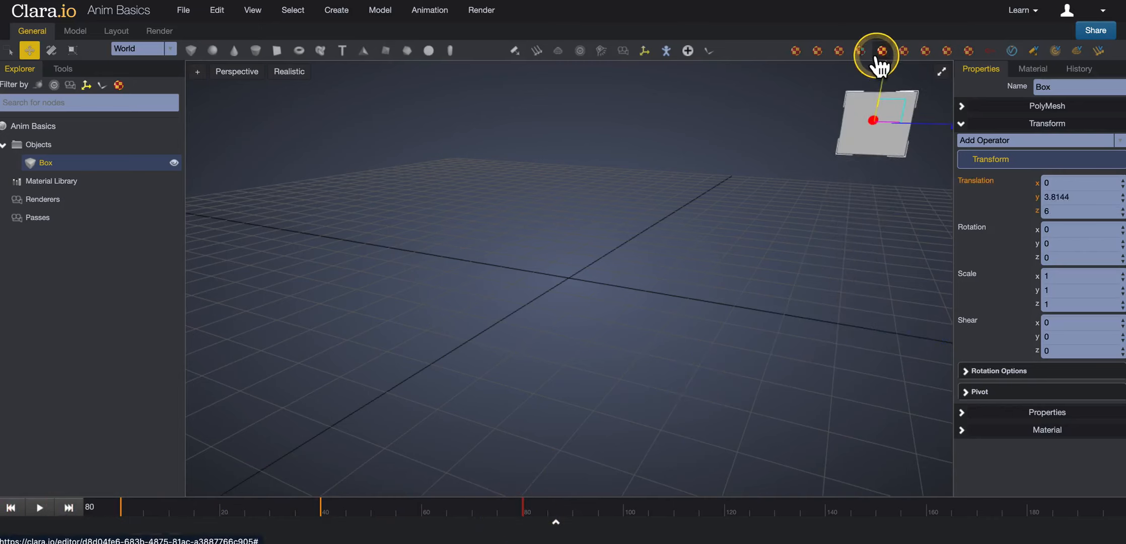
click(982, 187)
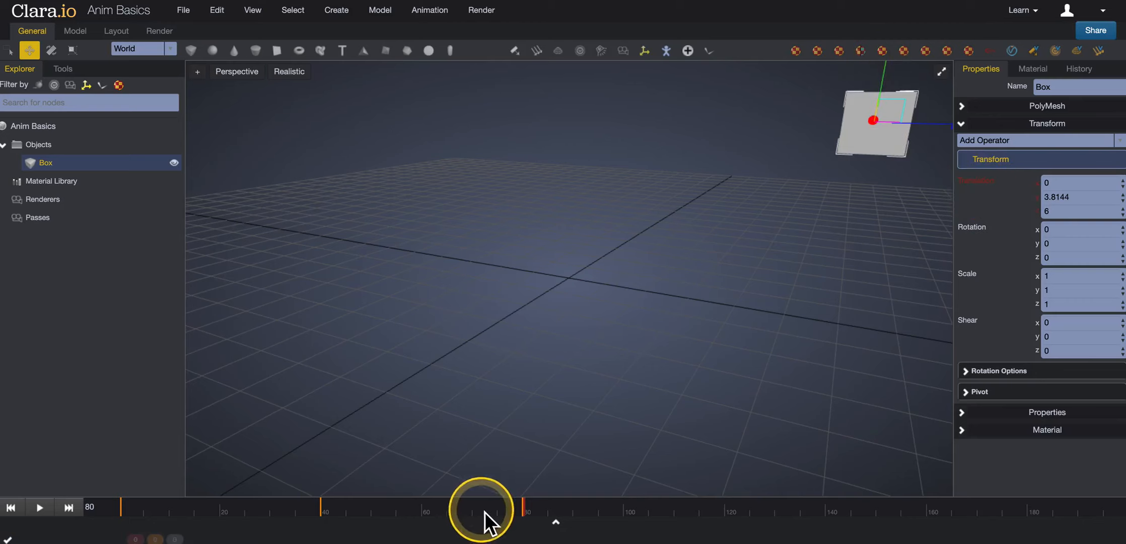
At frame 120, move the box along the Z axis to about -7.28, key its translation, and scrub back to frame 0.
drag(484, 511, 732, 511)
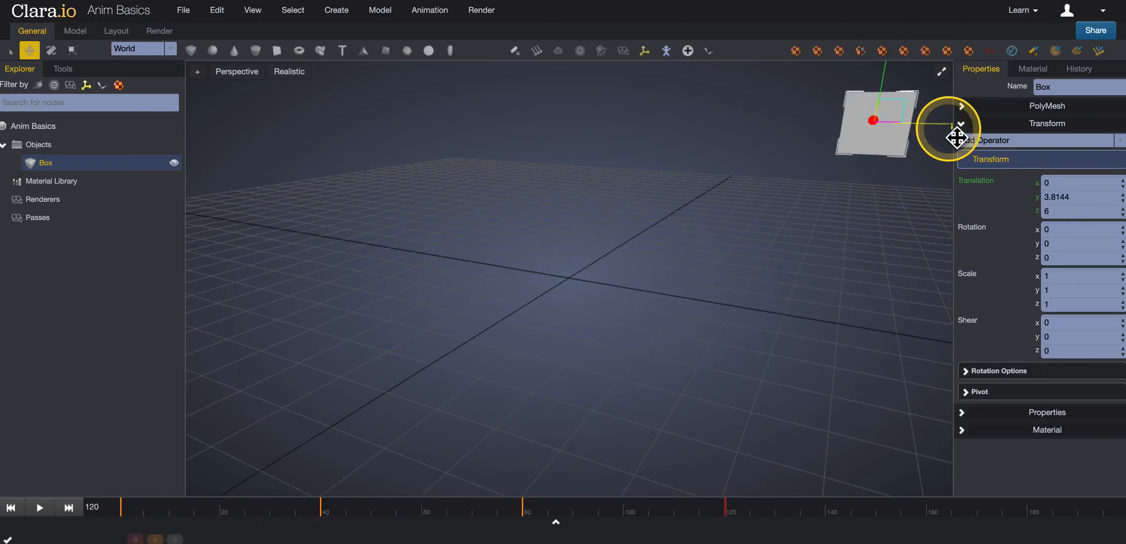
drag(940, 131, 409, 130)
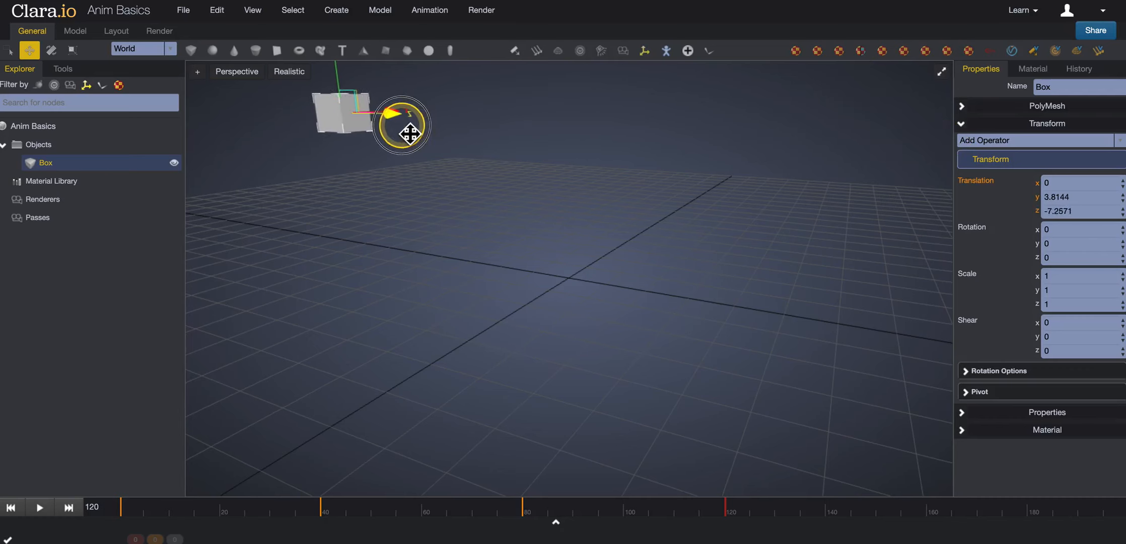
click(593, 286)
click(979, 183)
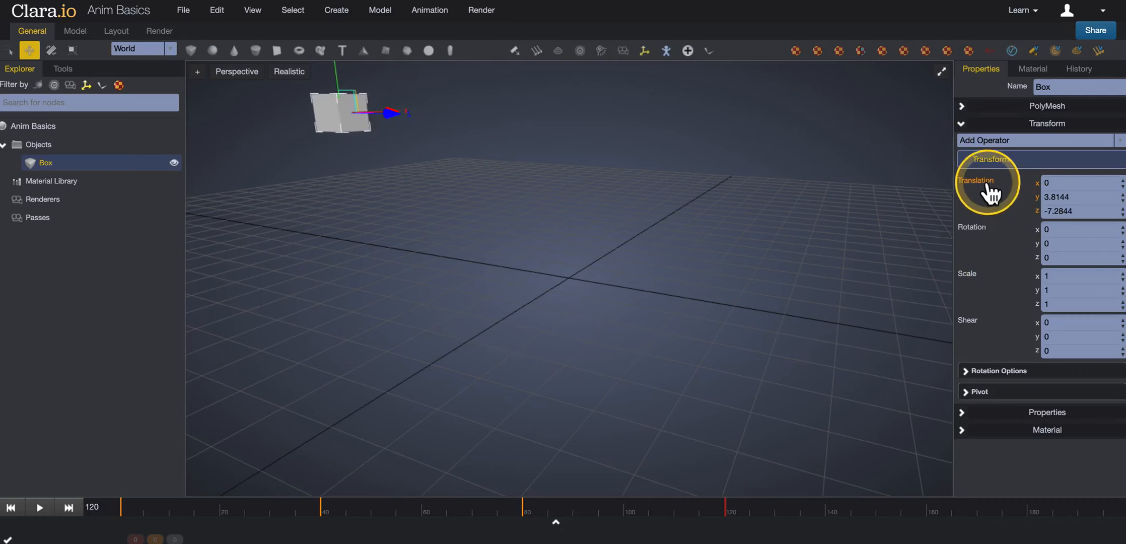
drag(675, 509, 121, 512)
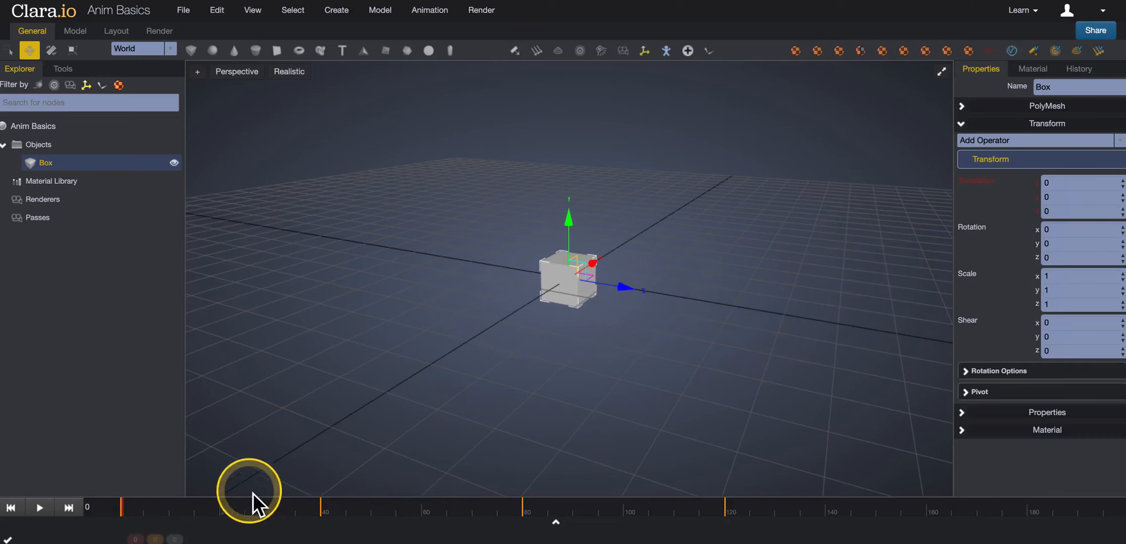
At frame 160, set the box's X, Y and Z translation to 0 and key the translation.
click(929, 511)
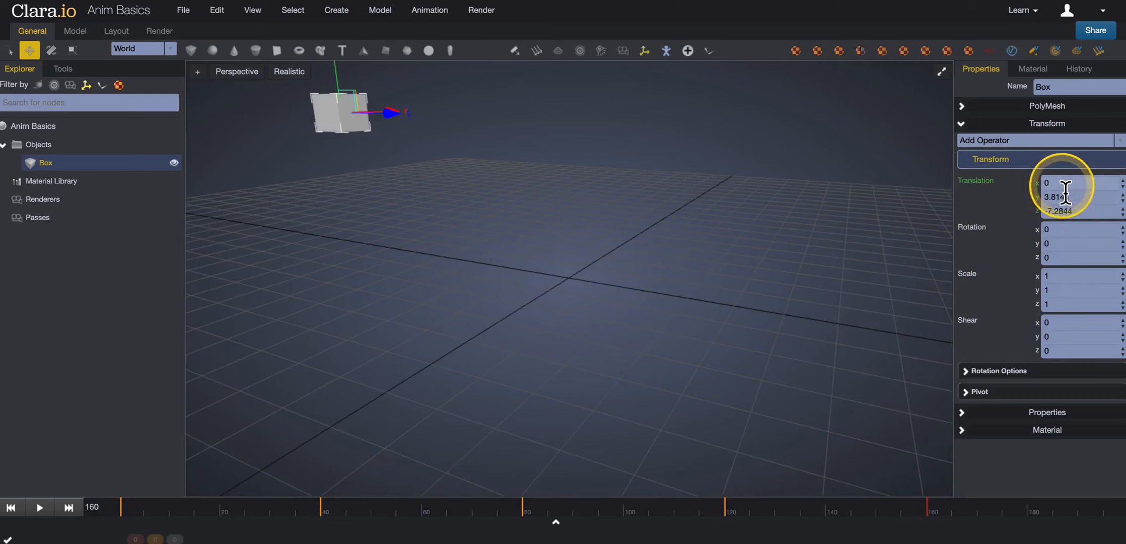
click(1029, 186)
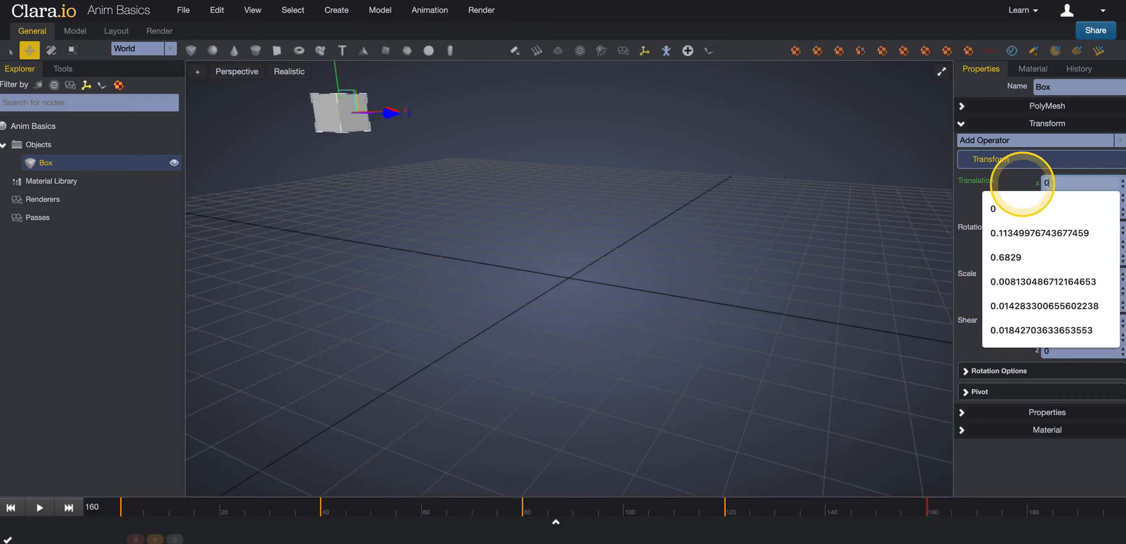
click(1024, 193)
text(0)
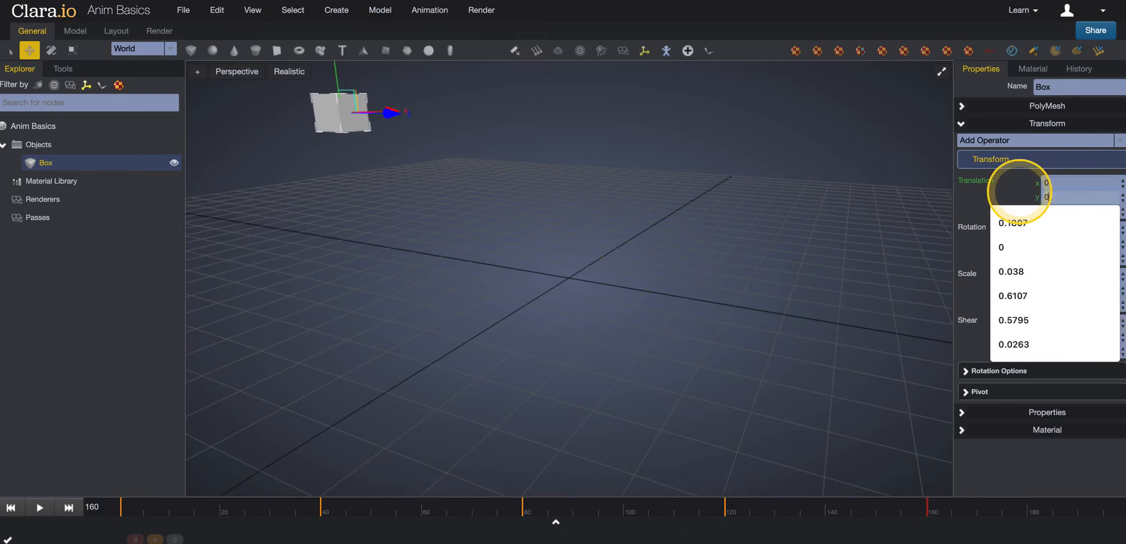
key(Tab)
text(0)
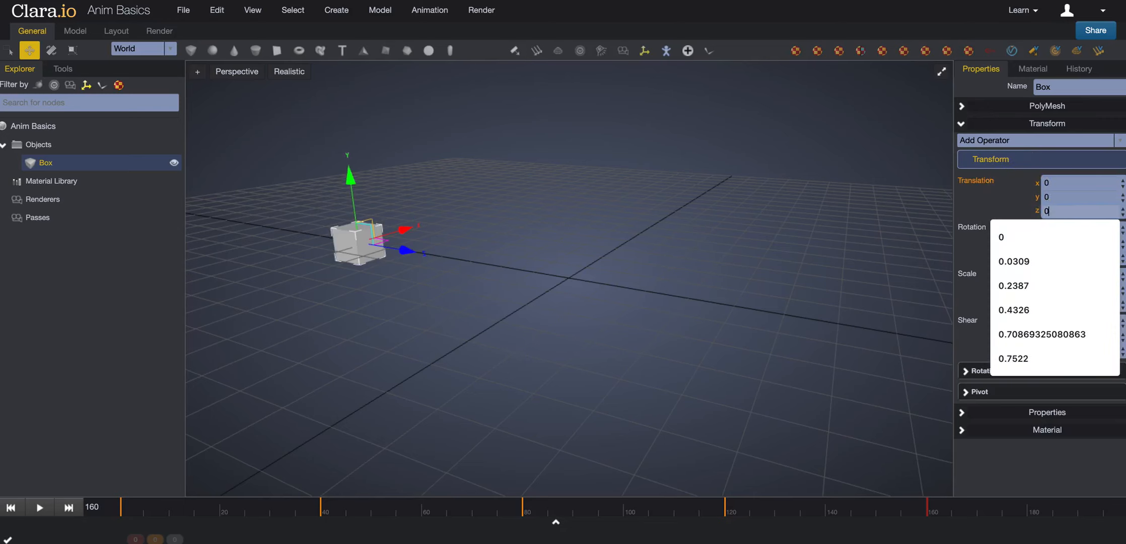
key(Return)
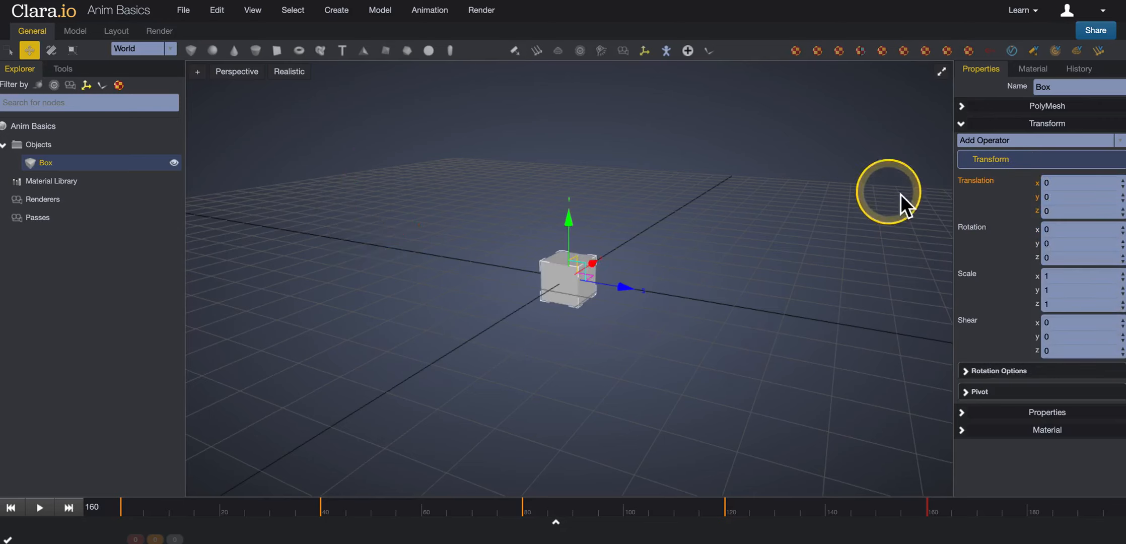
click(971, 180)
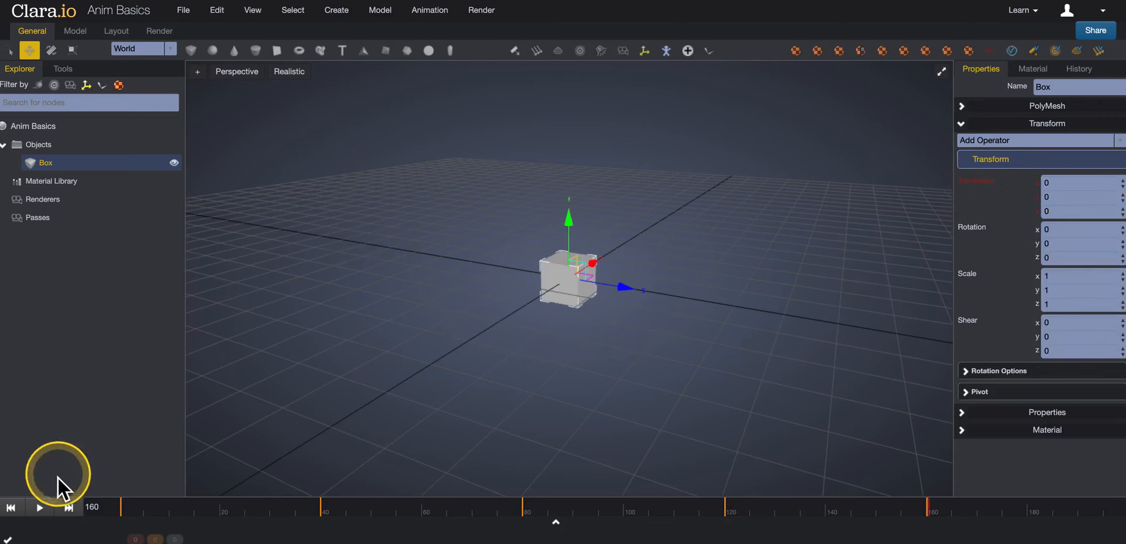
Play the translation animation from the first frame and stop playback after it passes frame 80.
click(11, 507)
click(39, 507)
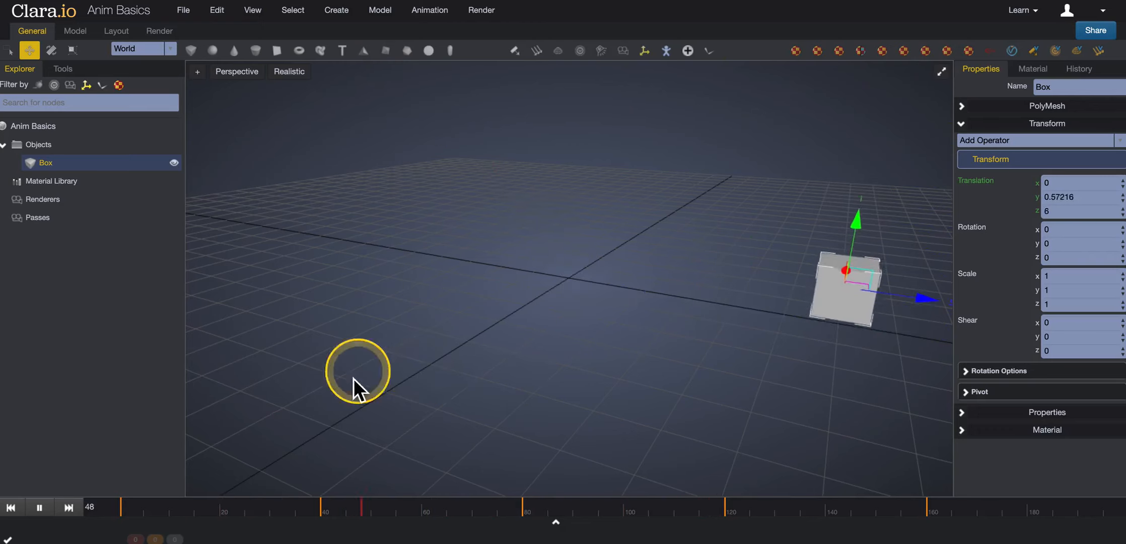
click(41, 506)
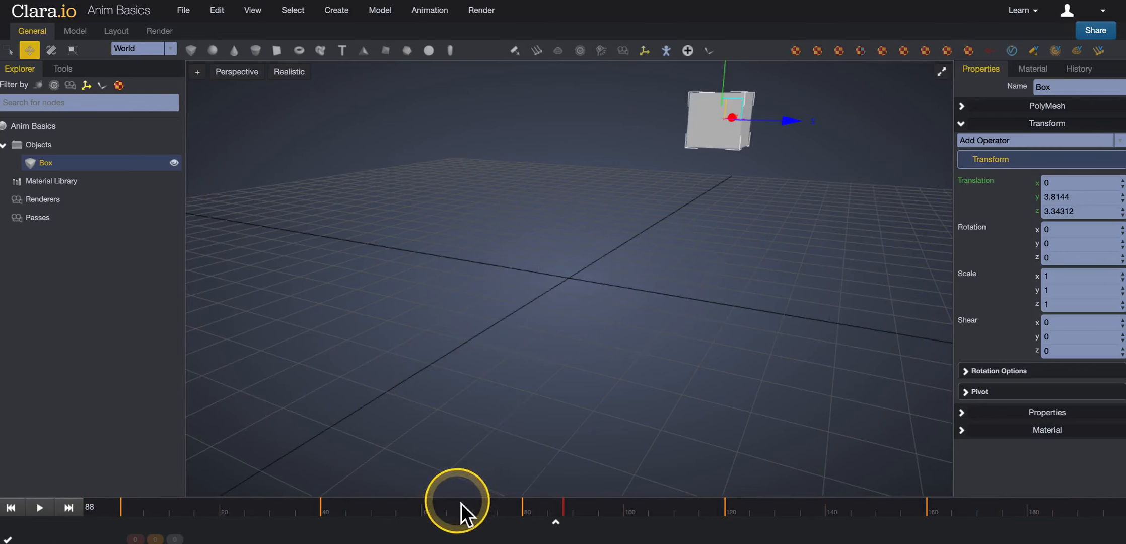
At frame 40, activate the Rotate tool, set the box's X rotation to 360, and key the rotation.
click(321, 508)
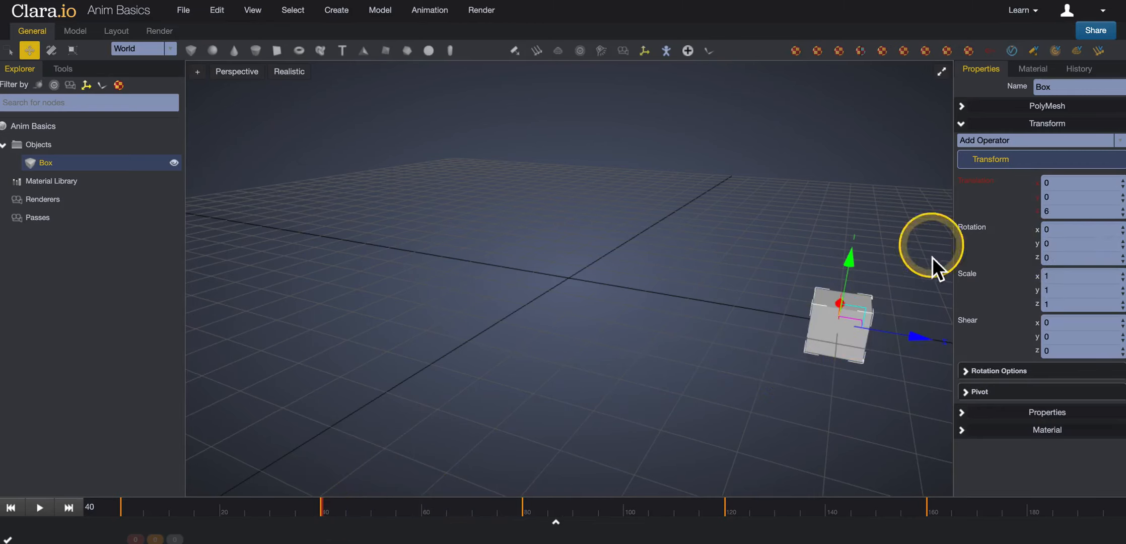
click(51, 50)
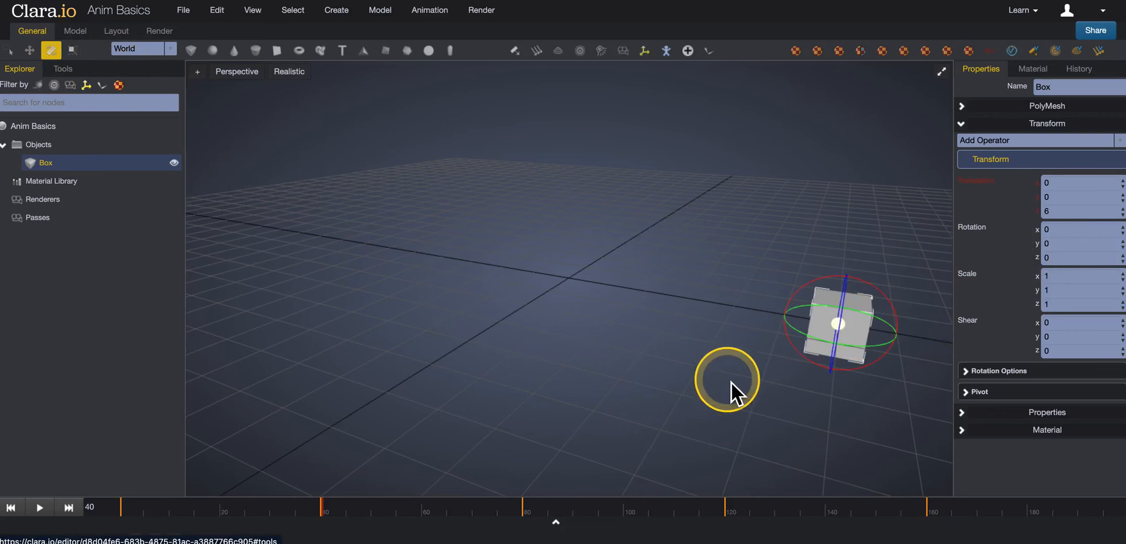
right_drag(802, 365, 771, 295)
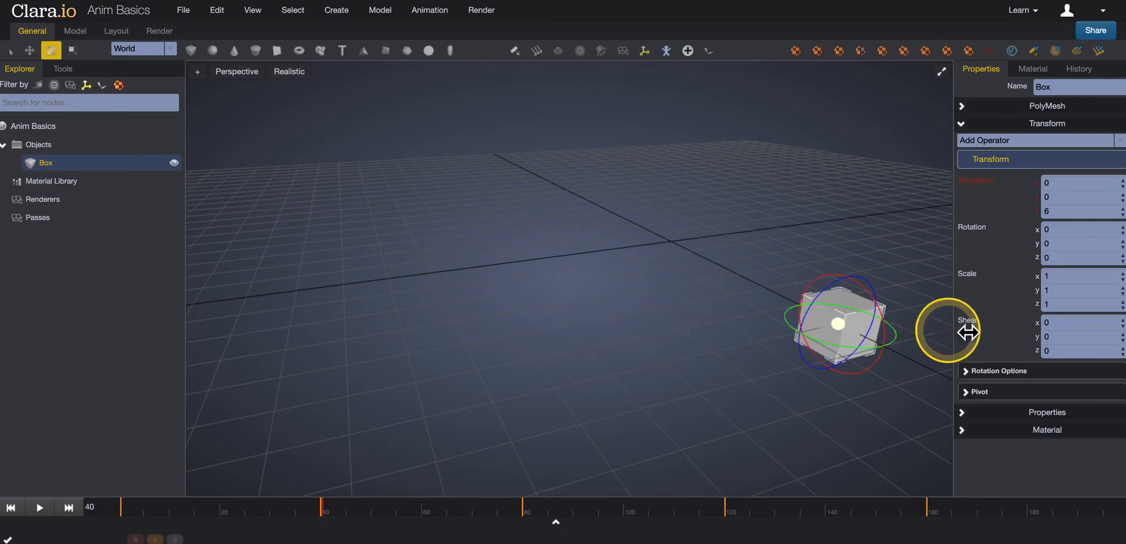
click(1060, 234)
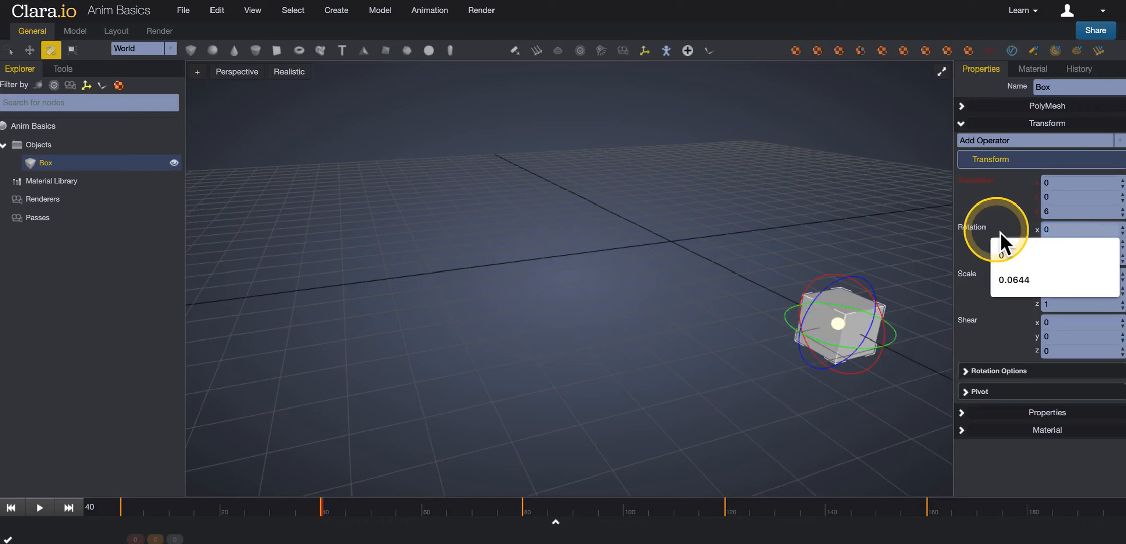
key(BackSpace)
text(360)
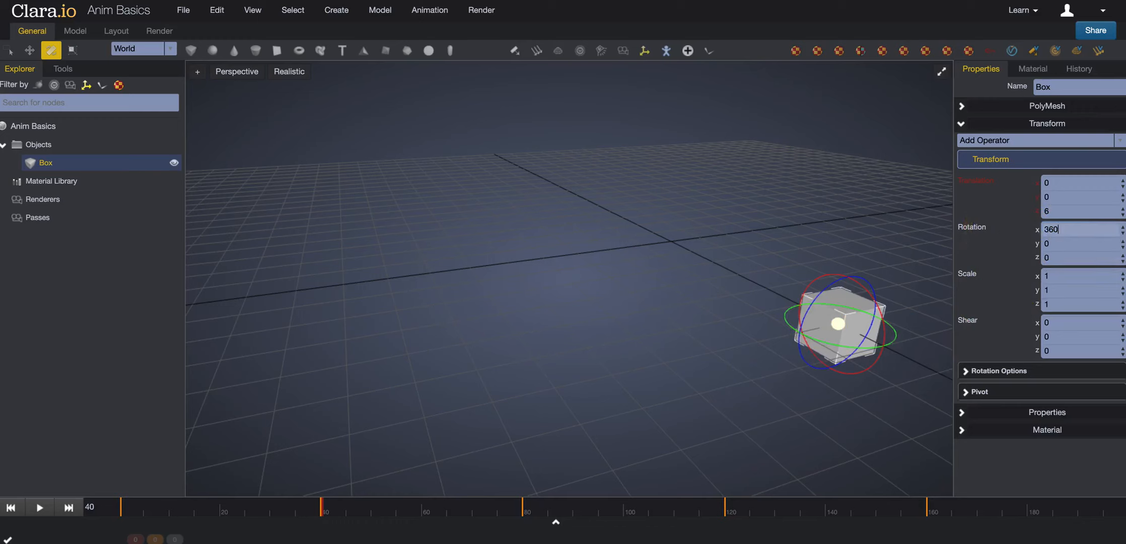
key(Return)
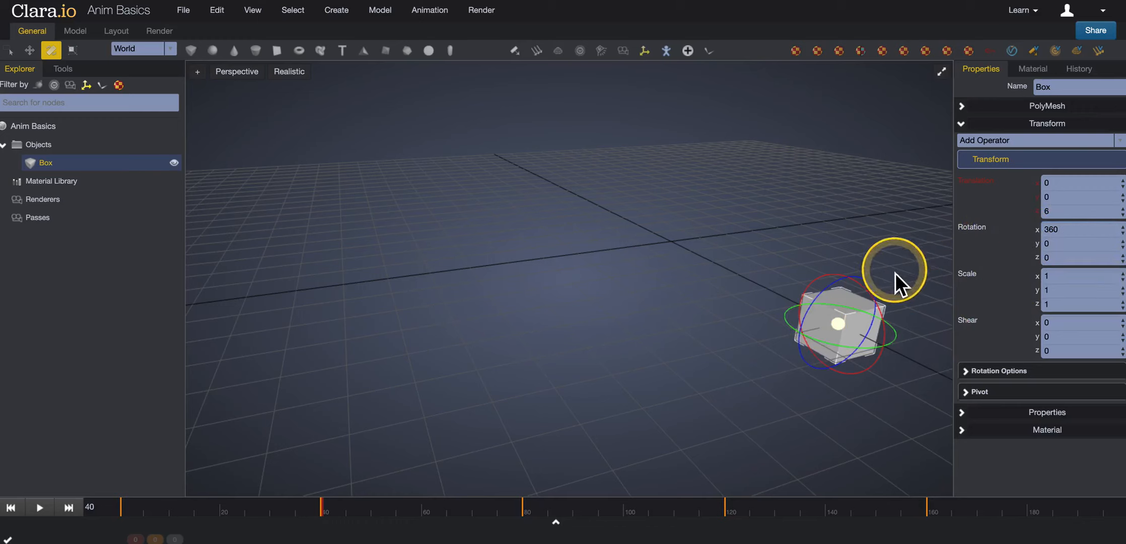
click(968, 230)
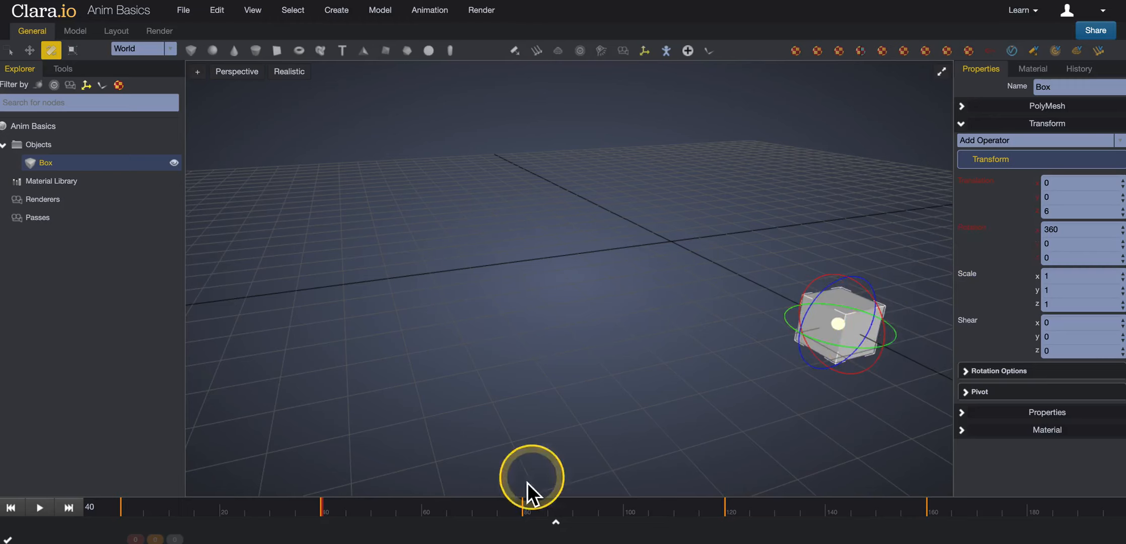
Return to frame 0, set the box's X rotation to 0, and key the rotation.
click(120, 508)
mouse_move(120, 508)
mouse_down()
mouse_move(327, 508)
mouse_move(121, 507)
mouse_up()
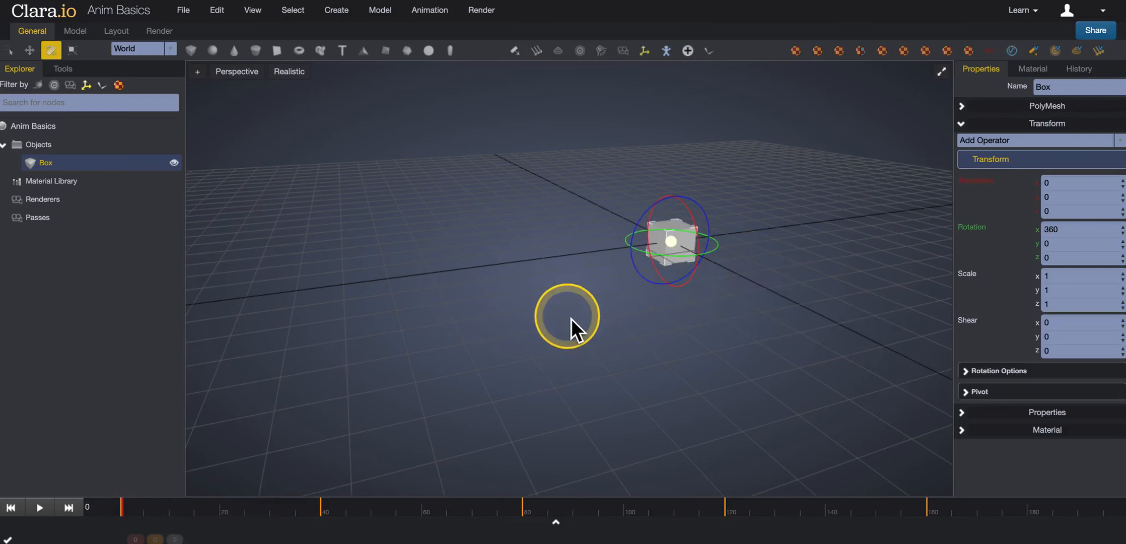
drag(566, 319, 622, 312)
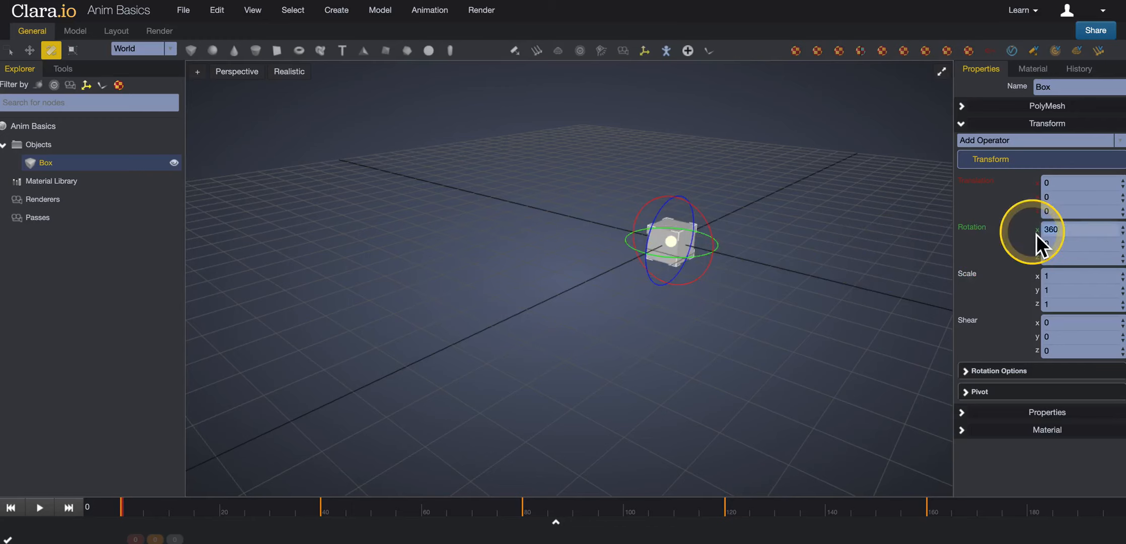
text(0)
key(Return)
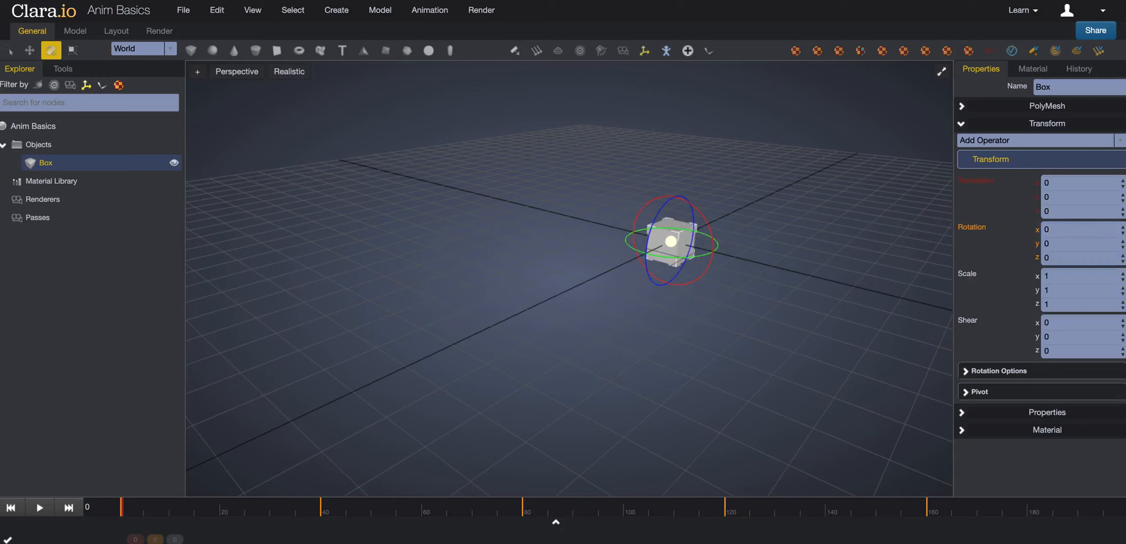
click(972, 227)
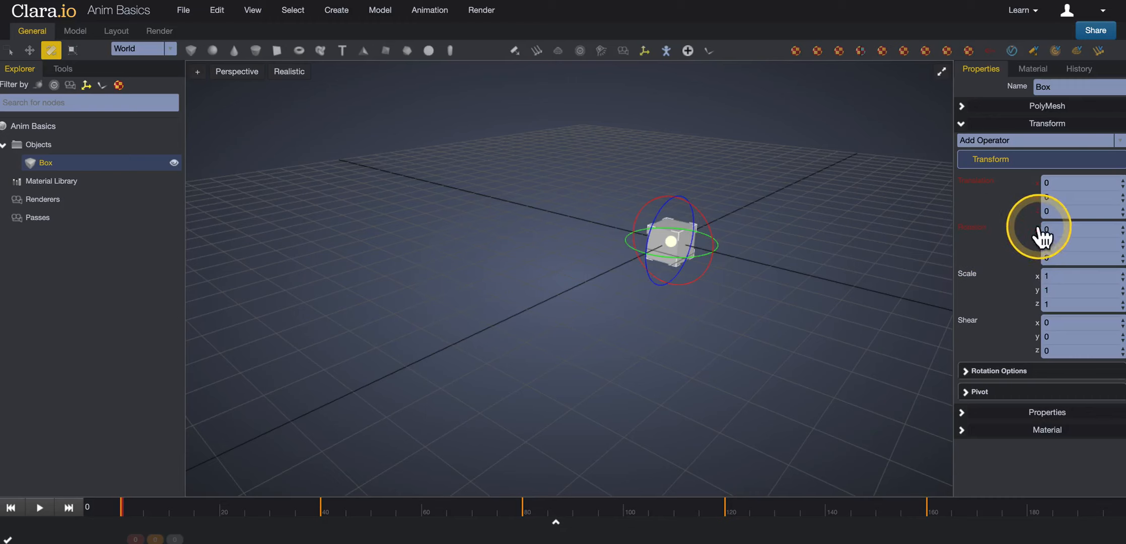
Play the combined translation and rotation animation from frame 0 and stop it before frame 160.
drag(156, 518, 121, 507)
click(39, 507)
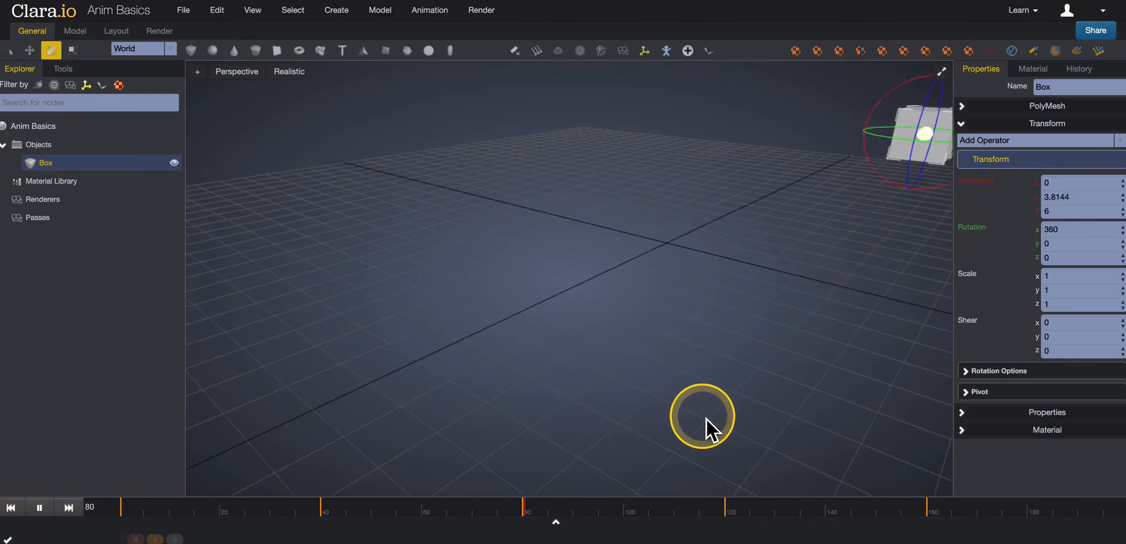
click(39, 507)
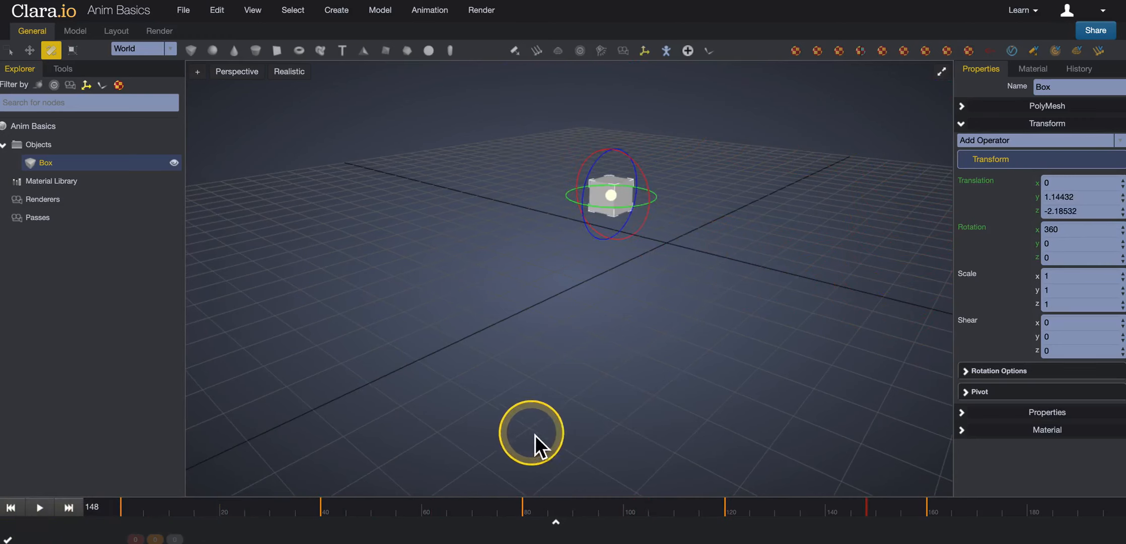
At frame 120, set the box's scale to 3 in X, 6 in Y and 2 in Z, and key the scale.
click(522, 508)
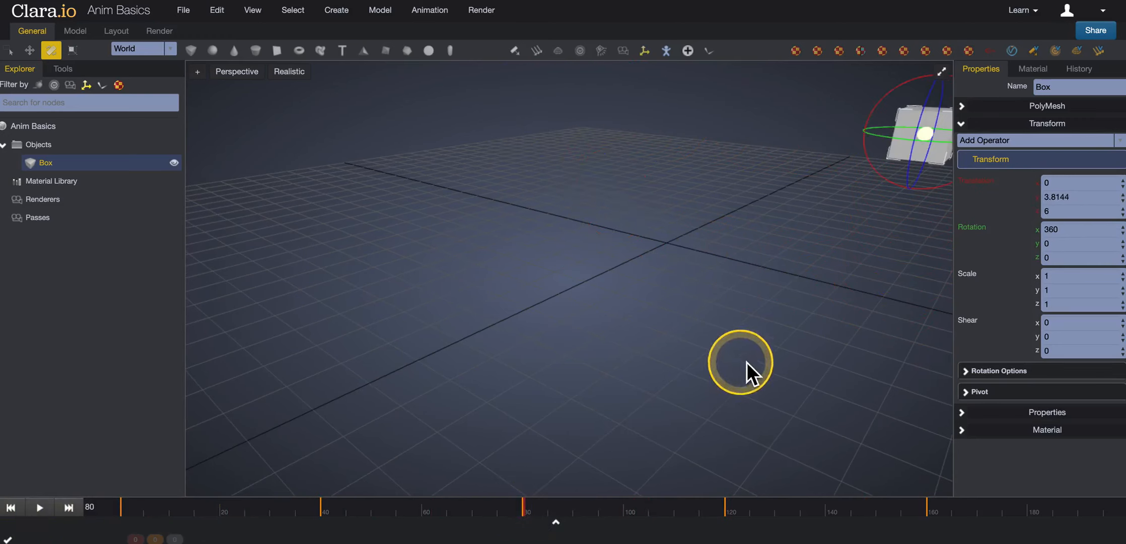
scroll(852, 304, down, 5)
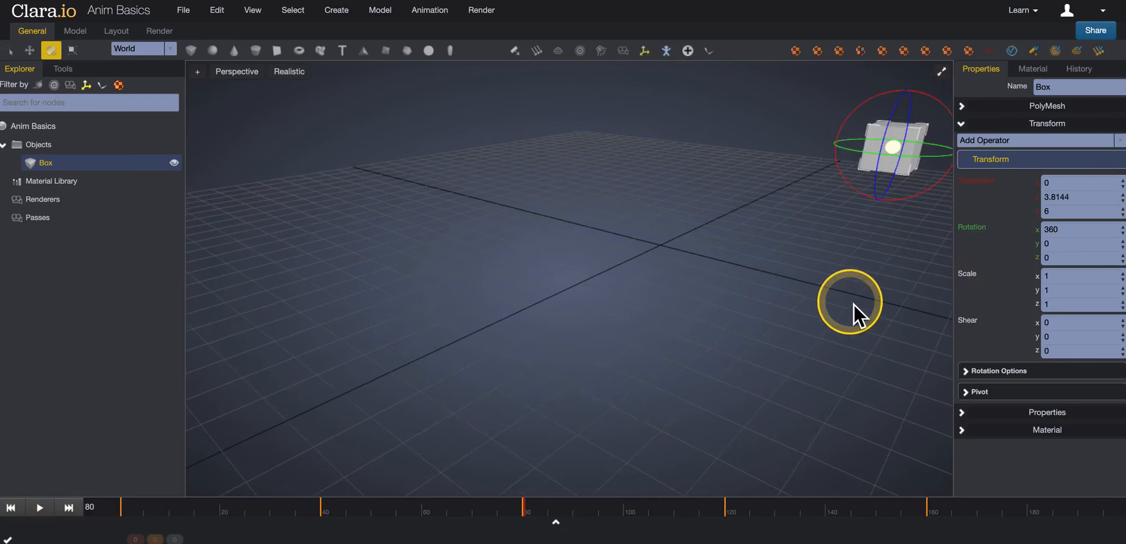
middle_drag(843, 283, 795, 325)
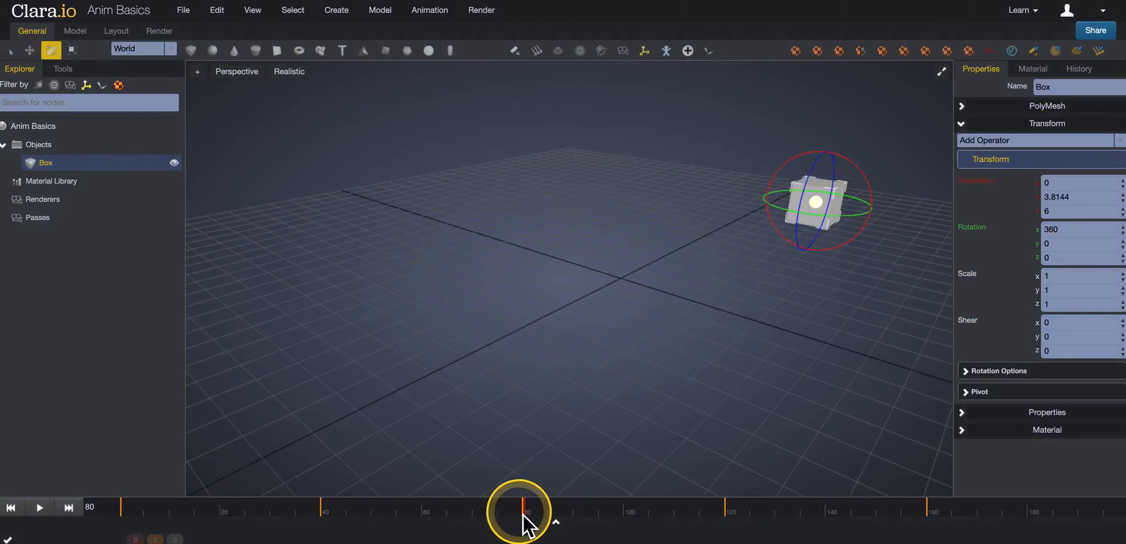
click(719, 510)
click(725, 509)
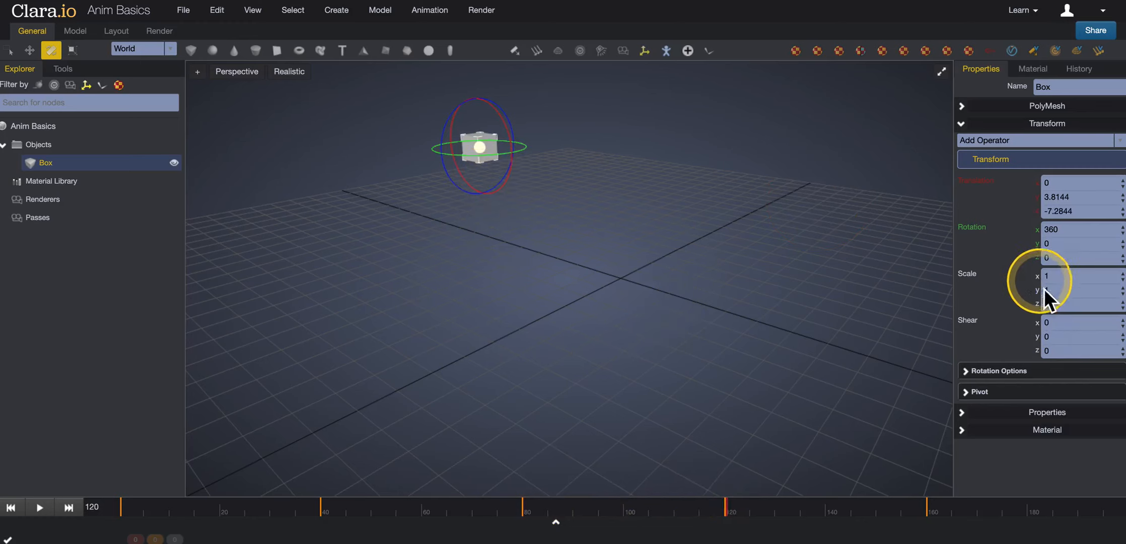
click(1067, 275)
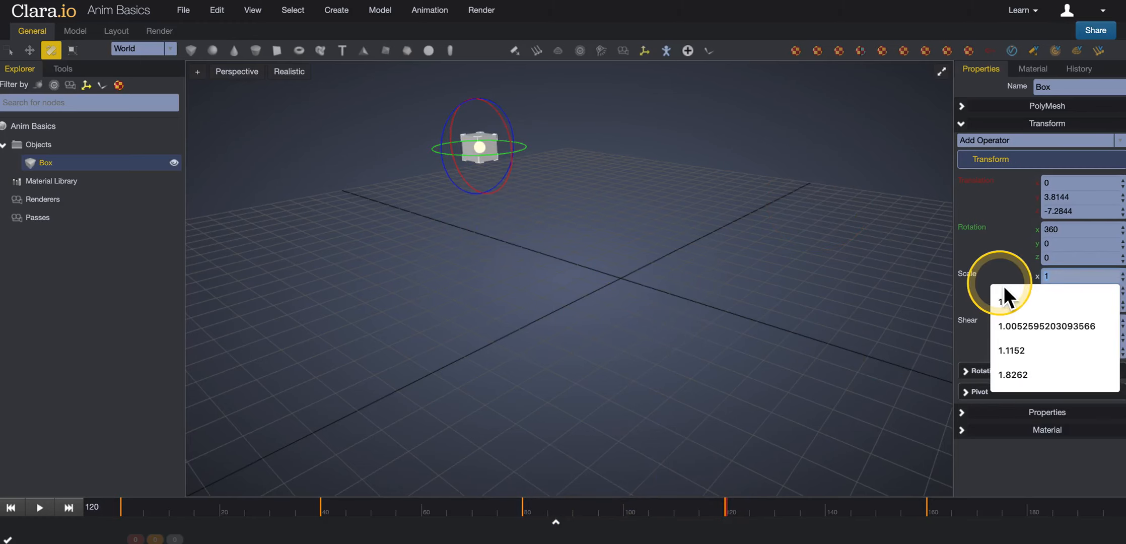
text(3)
key(Tab)
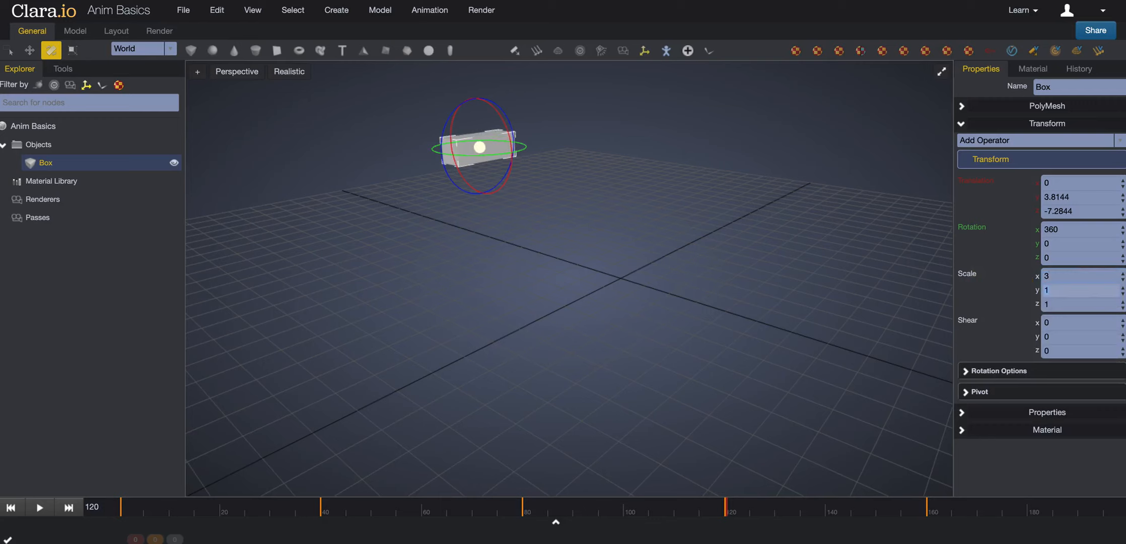
text(6)
key(Tab)
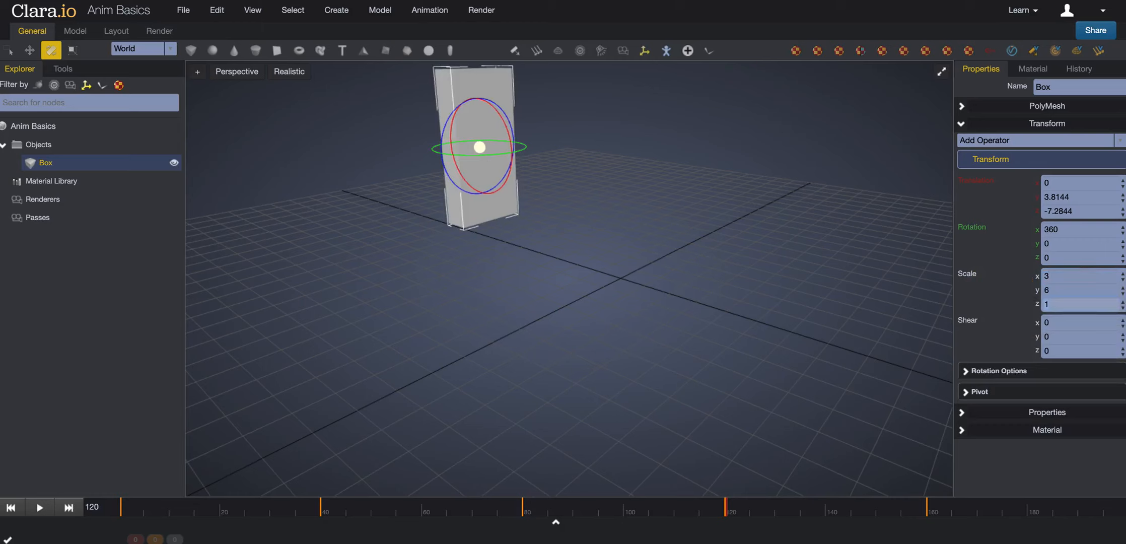
text(2)
key(Return)
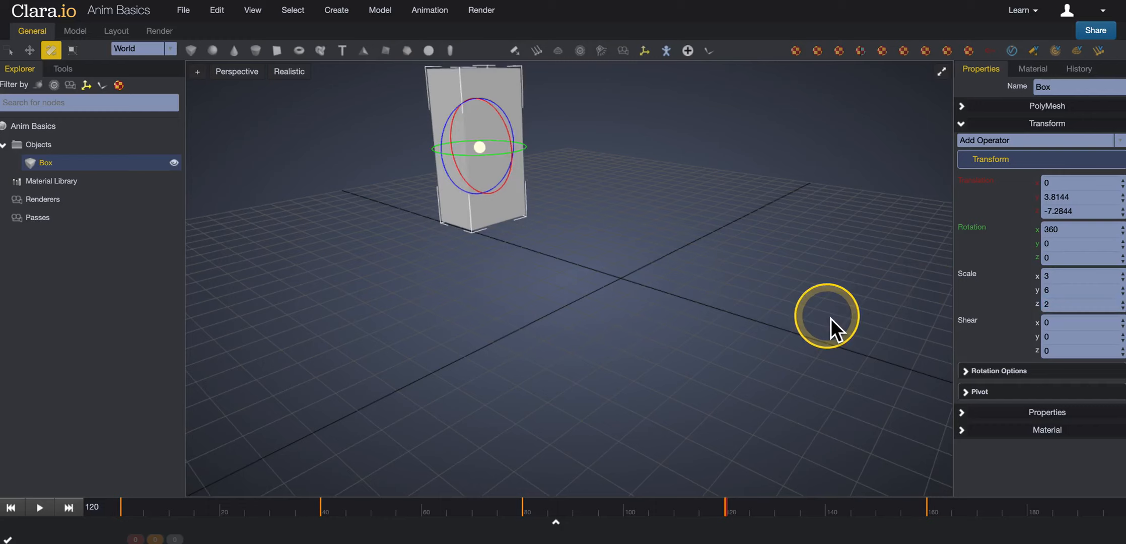
click(965, 275)
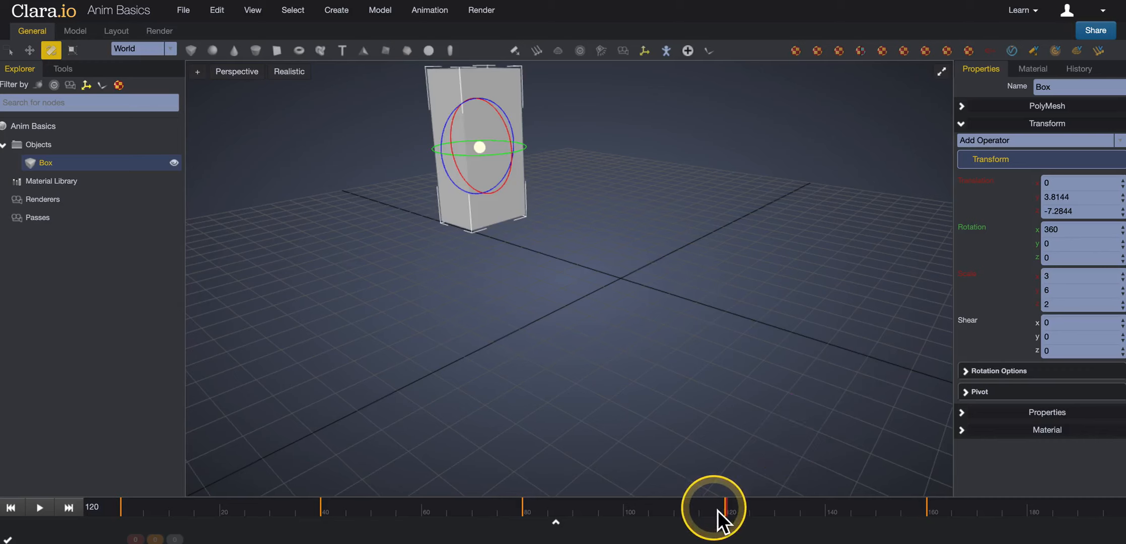
Go back to frame 80, set the box's X, Y and Z scale to 1, and key the scale.
drag(717, 510, 522, 510)
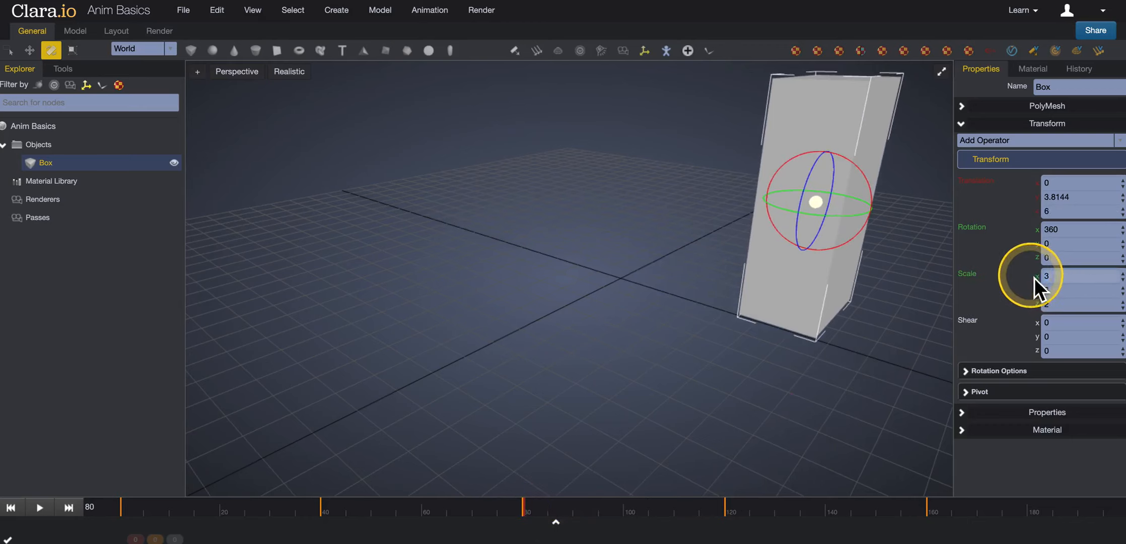
text(1)
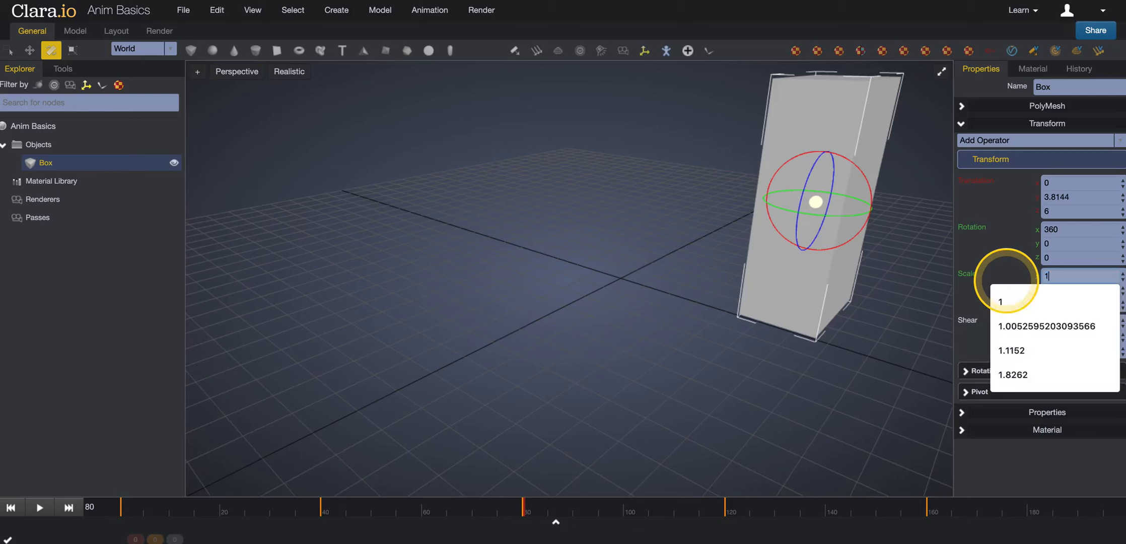
key(Tab)
text(1)
key(Tab)
text(1)
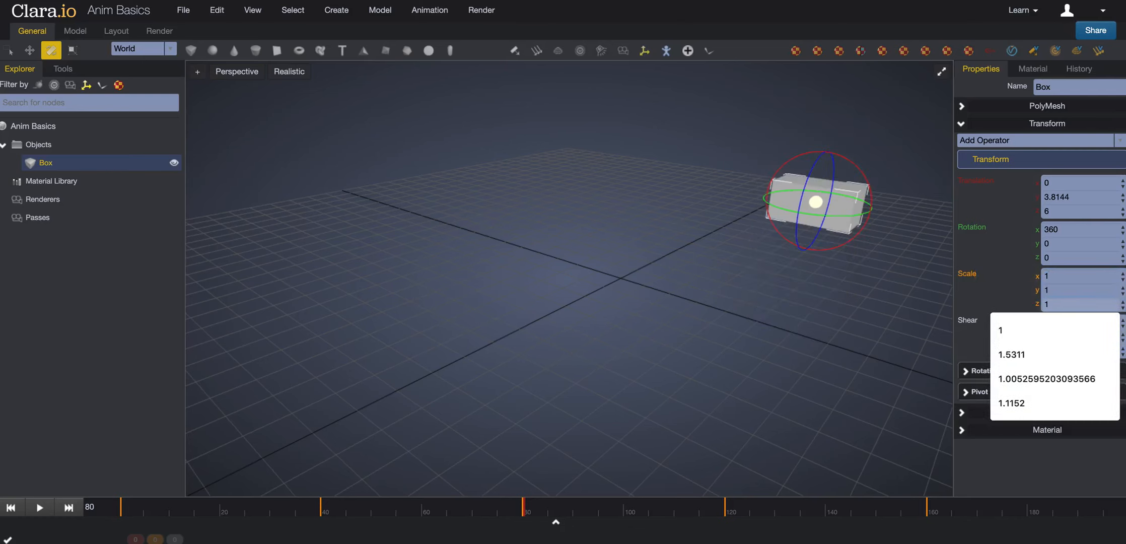
key(Return)
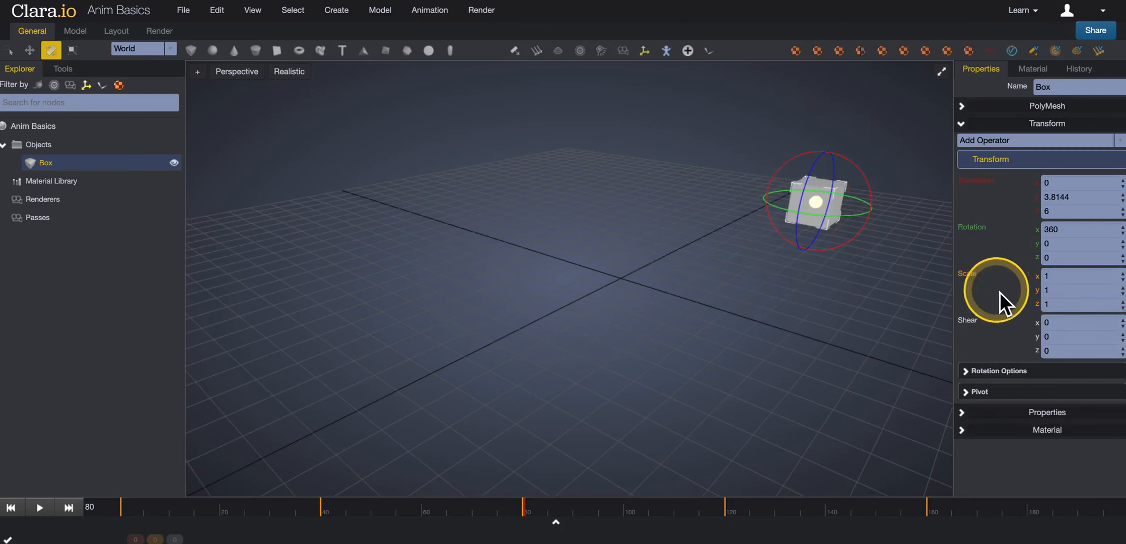
click(967, 275)
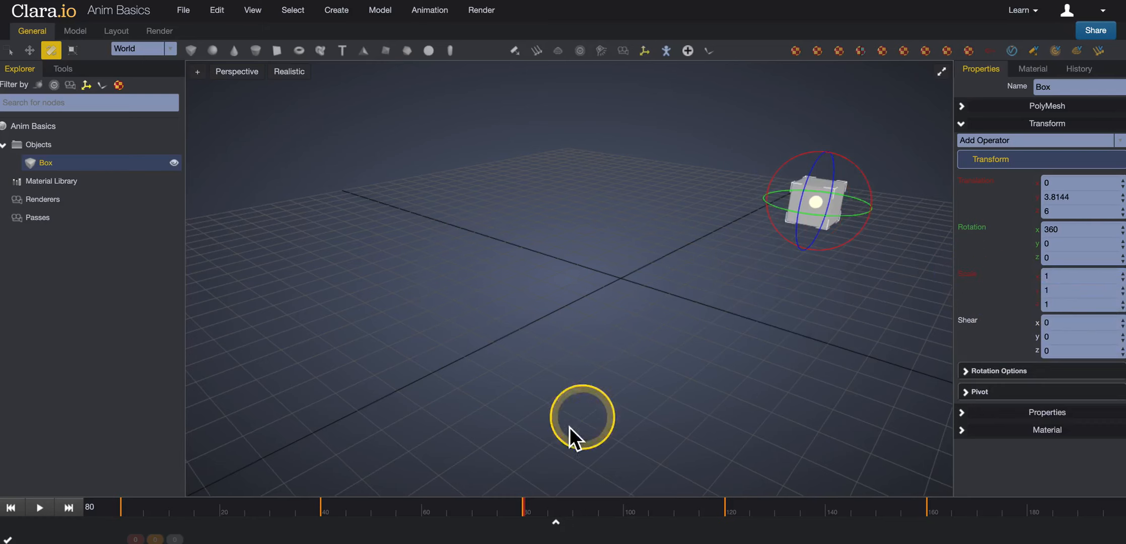
Play the animation from the first frame and stop it before frame 80.
click(11, 507)
click(39, 507)
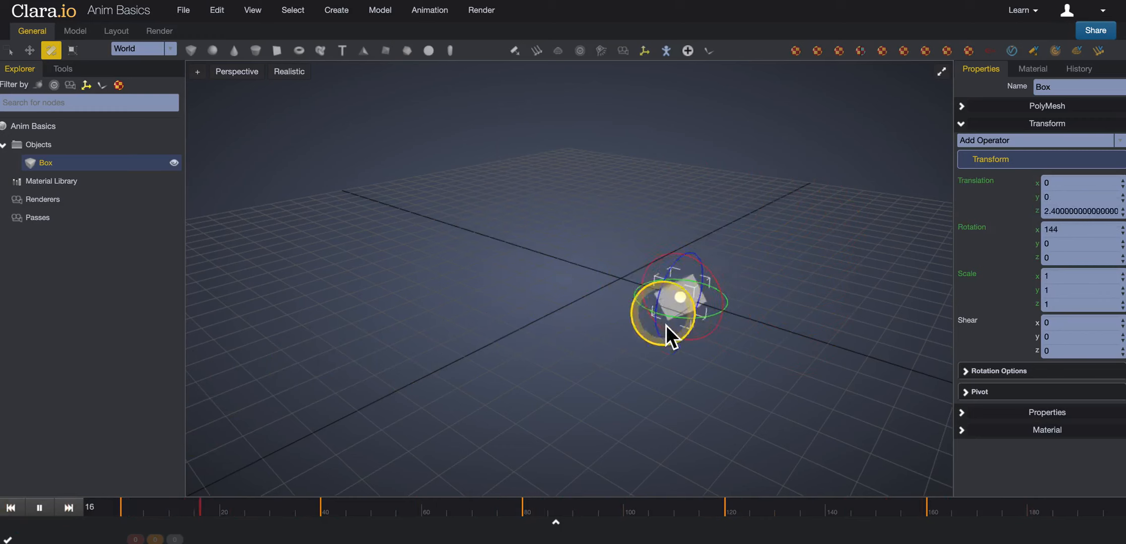
click(41, 508)
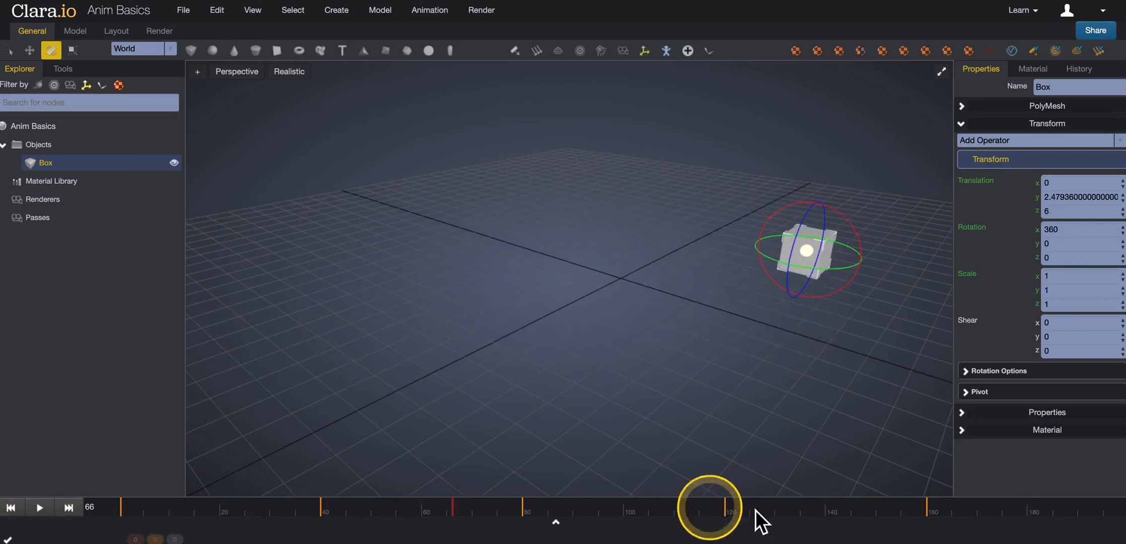
At frame 160, set the box's X, Y and Z scale to 1 and key the scale.
click(926, 509)
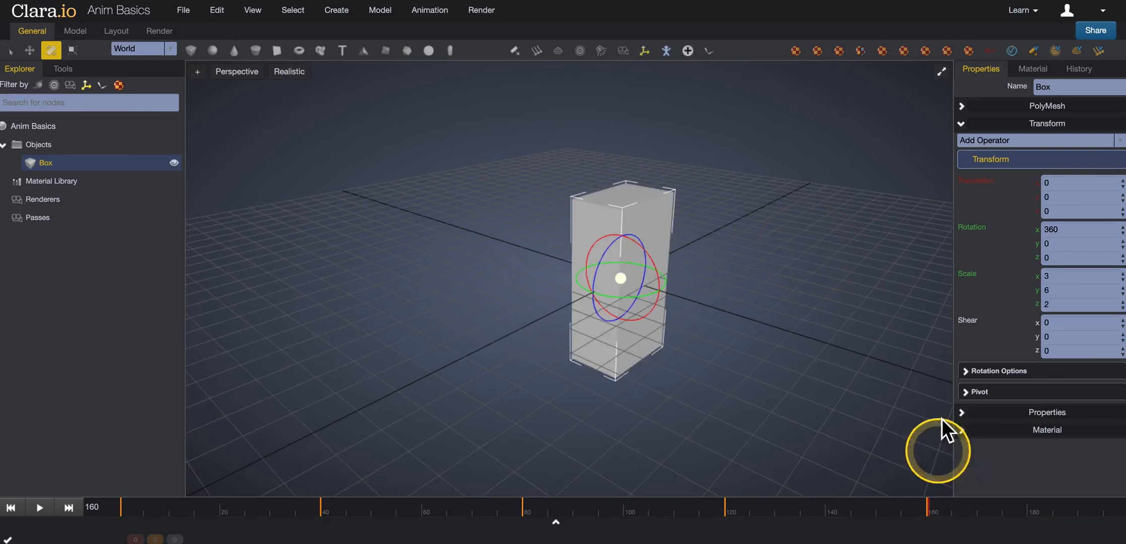
click(1041, 277)
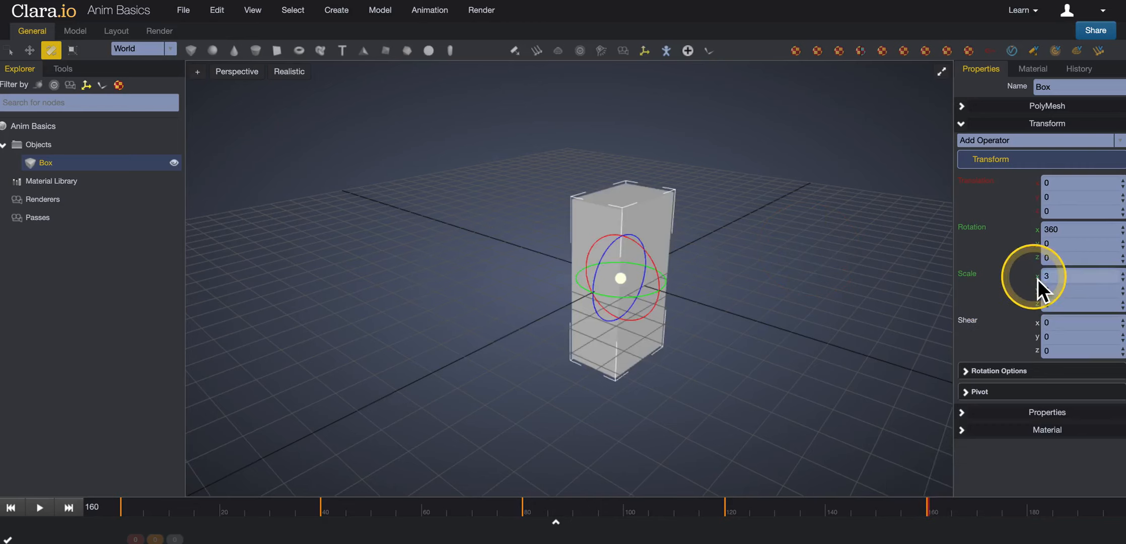
text(1)
key(Tab)
text(1)
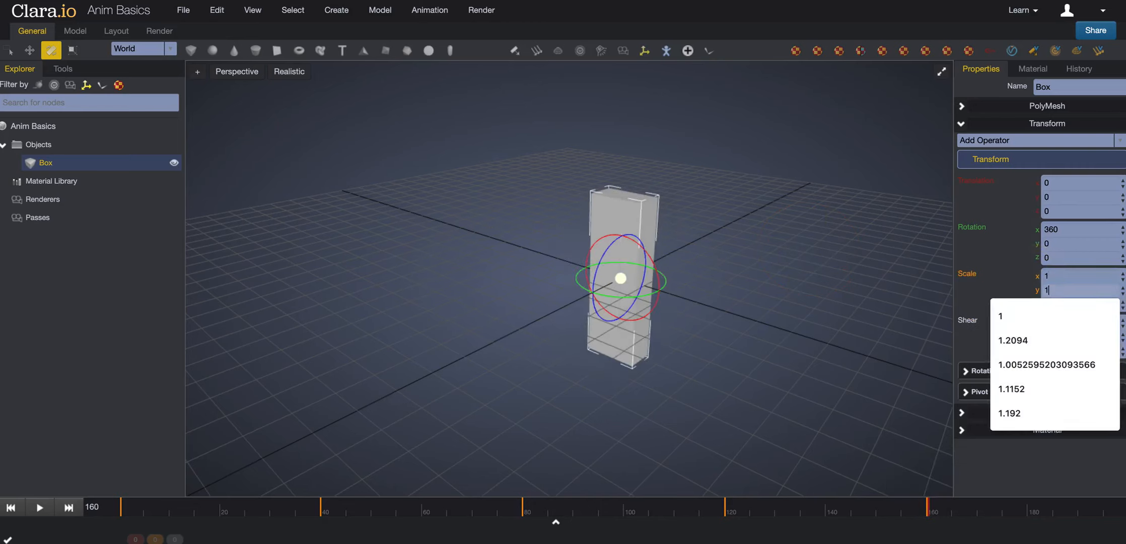
key(Tab)
text(1)
key(Return)
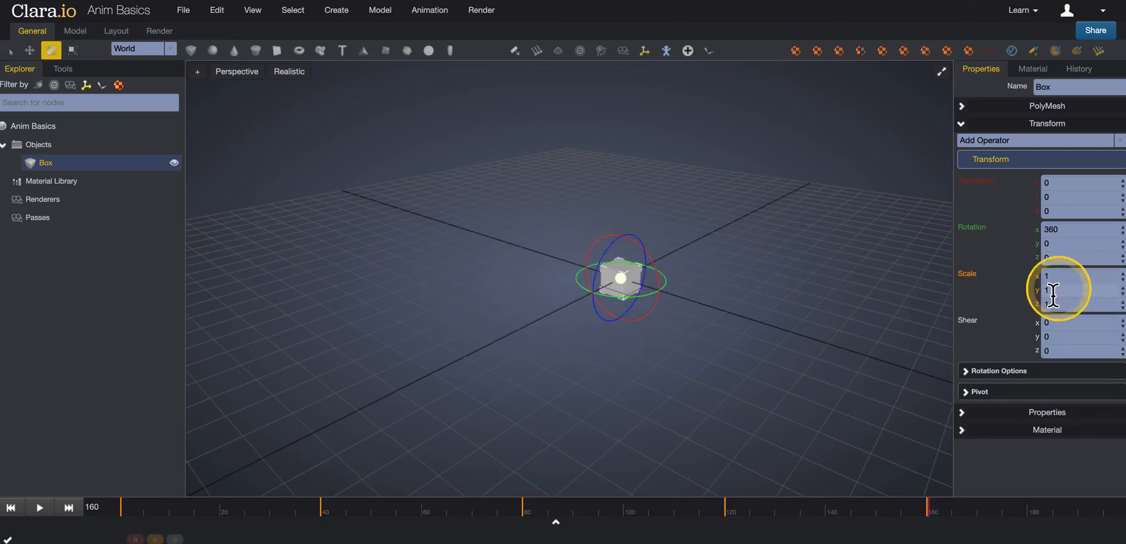
click(967, 274)
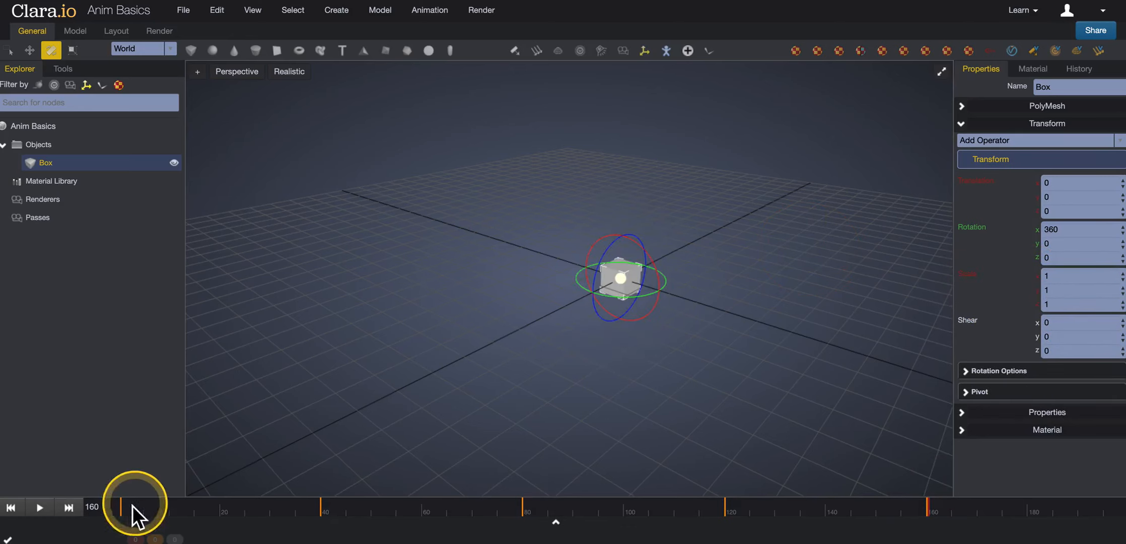
Play the combined translation, rotation and scale animation from the first frame, and stop playback when done watching.
click(11, 507)
click(40, 507)
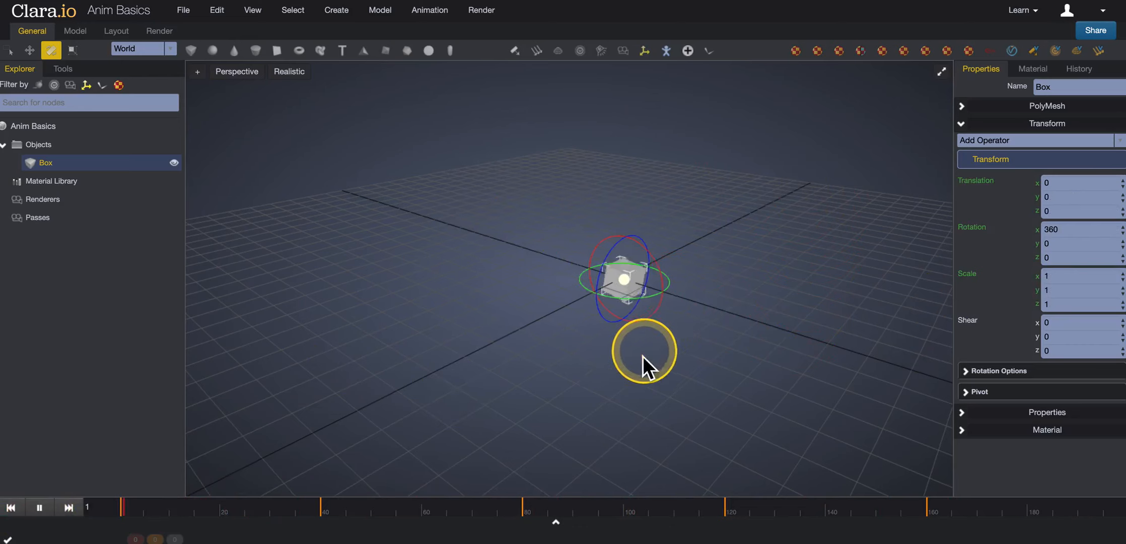
click(53, 503)
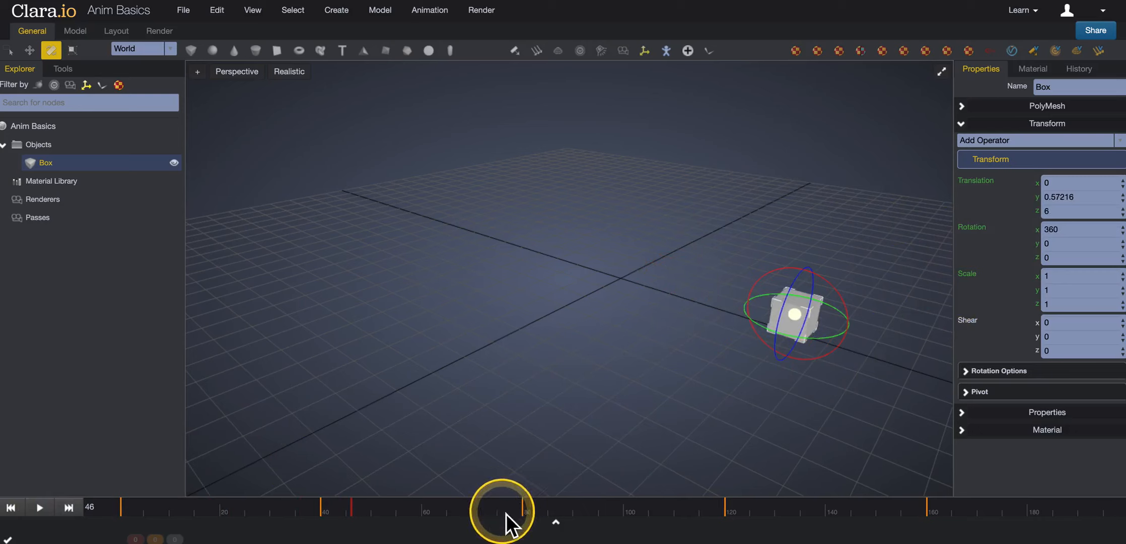
Move the frame 80 keyframe earlier to about frame 68, and play the animation to check the new timing.
click(522, 510)
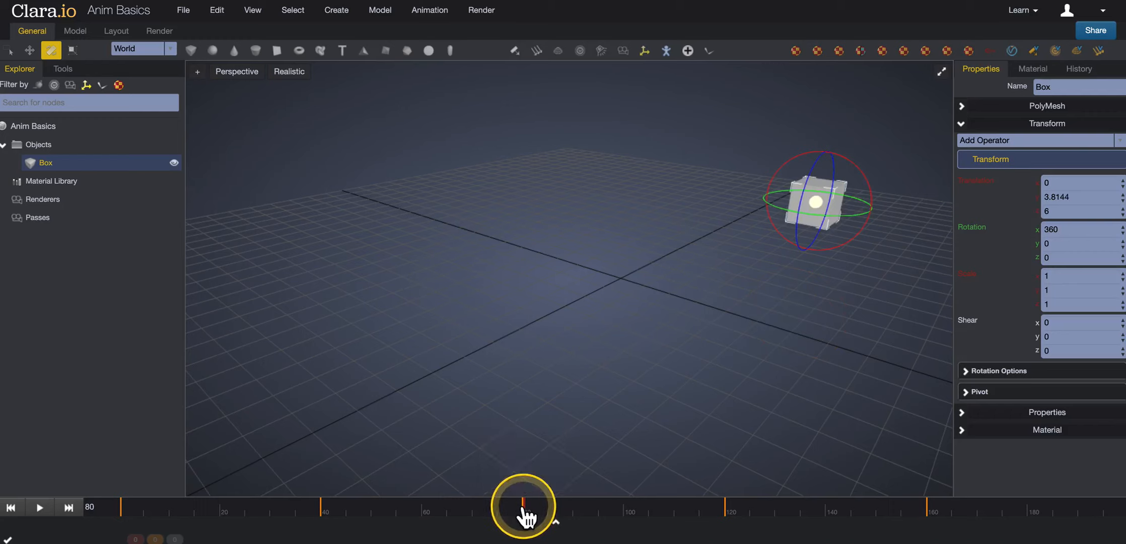
drag(524, 509, 463, 510)
click(289, 509)
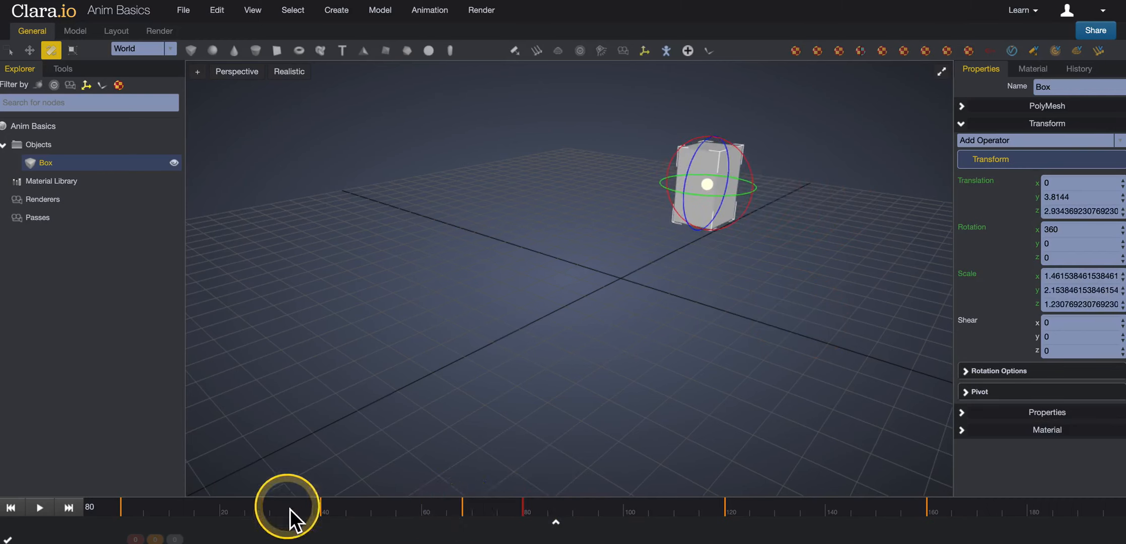
click(40, 507)
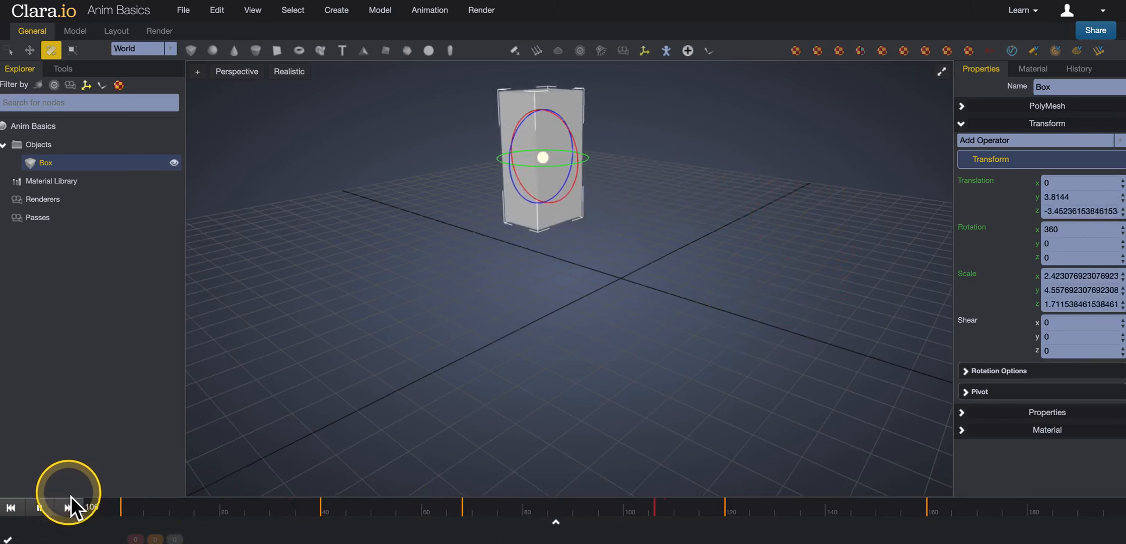
click(40, 507)
Shift the moved keyframe out to about frame 97, and bring it back to frame 81.
drag(461, 508, 603, 510)
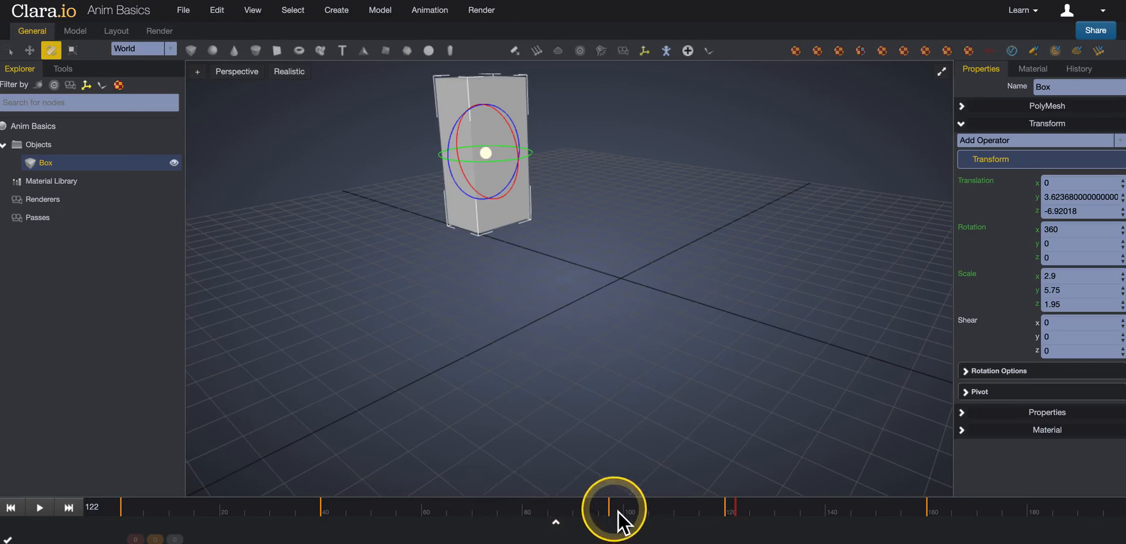
drag(613, 510, 553, 516)
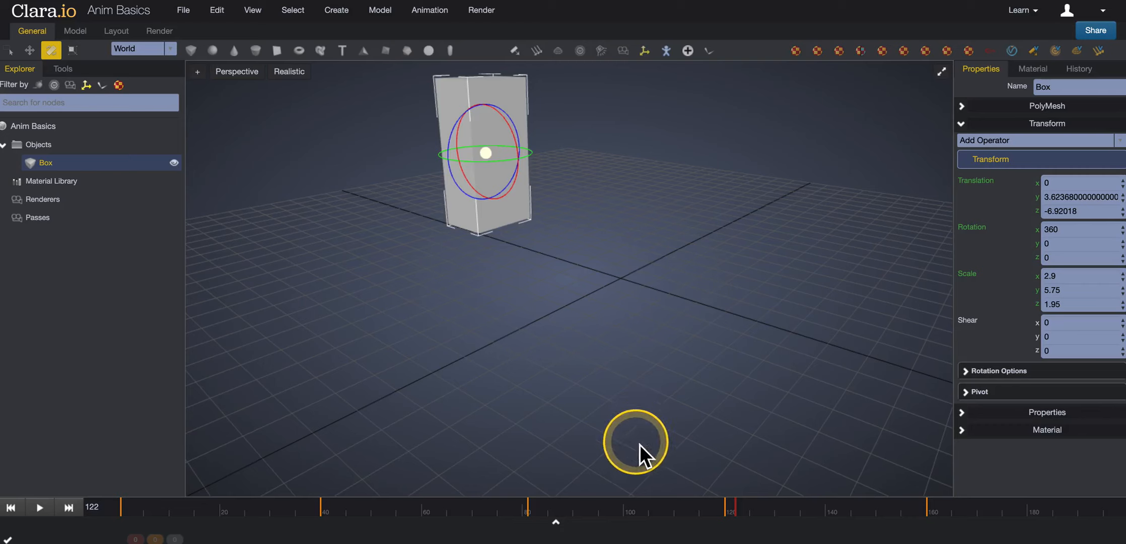
click(532, 483)
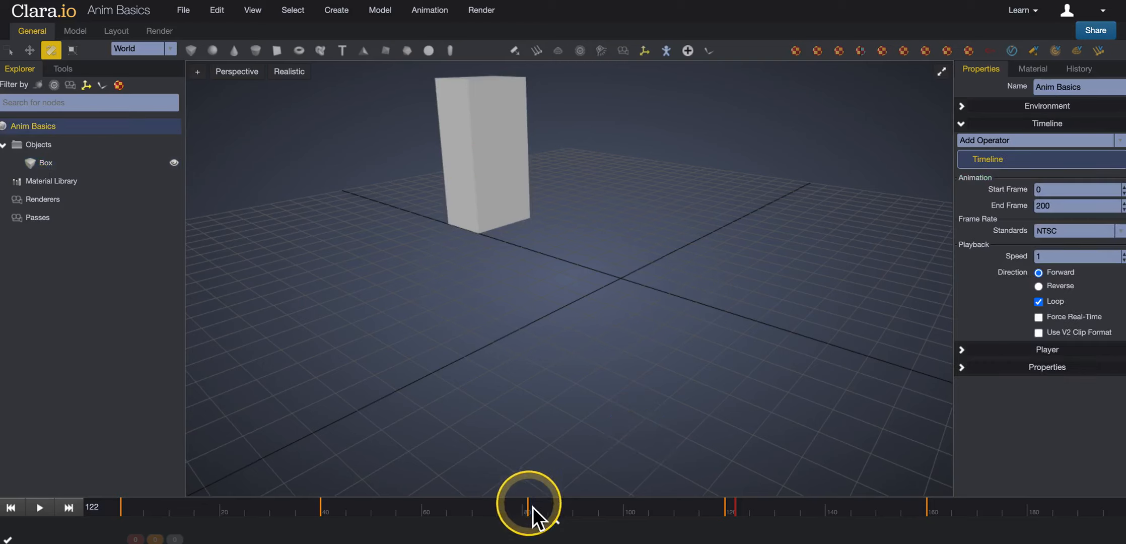
Reselect the box in the viewport and place the current time exactly on the frame 81 keyframe.
click(532, 508)
click(815, 204)
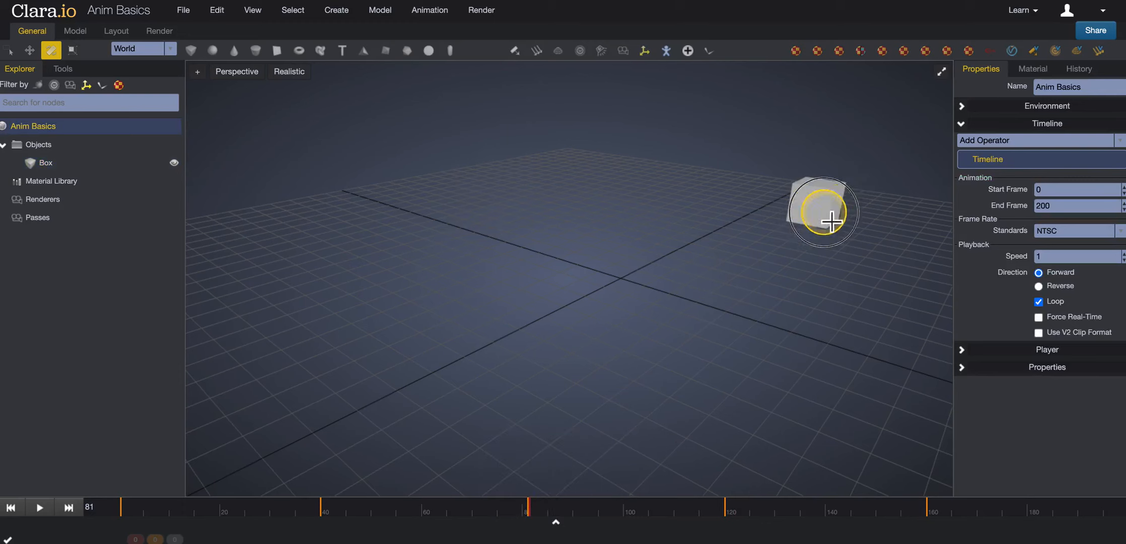
click(530, 511)
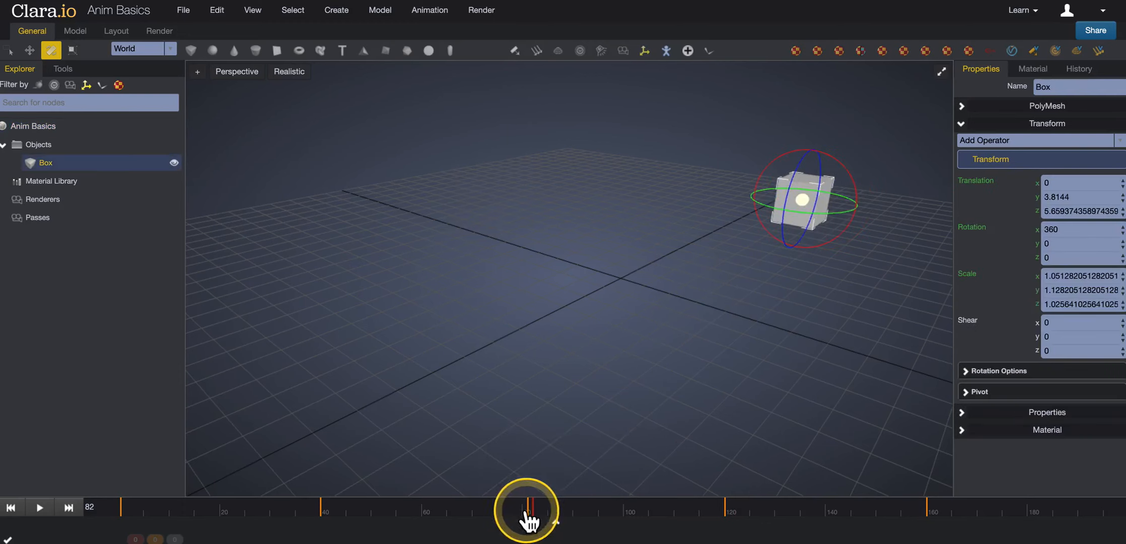
click(527, 511)
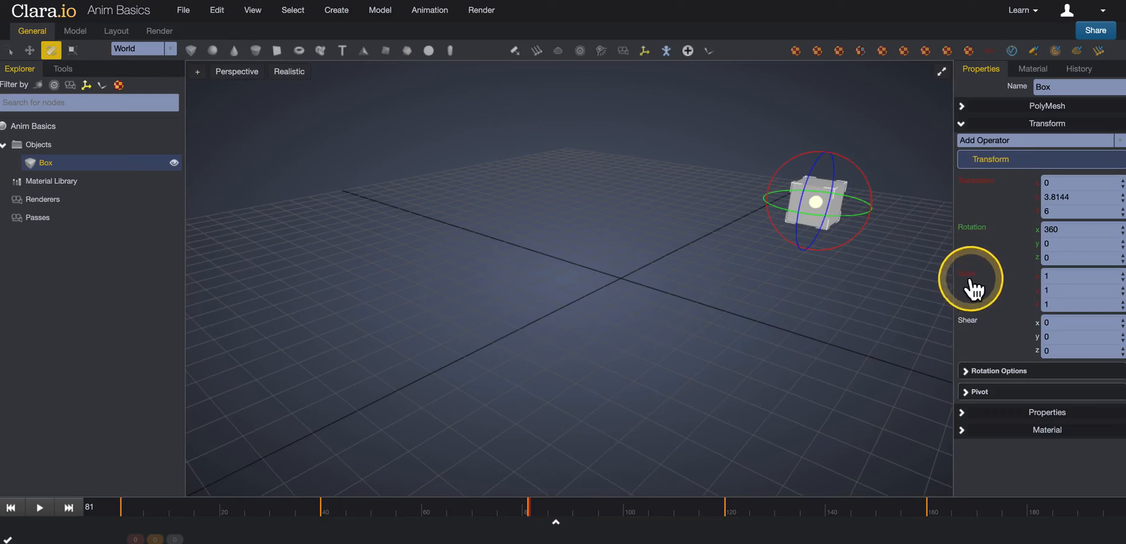
Remove the box's scale keyframe at frame 120.
click(729, 510)
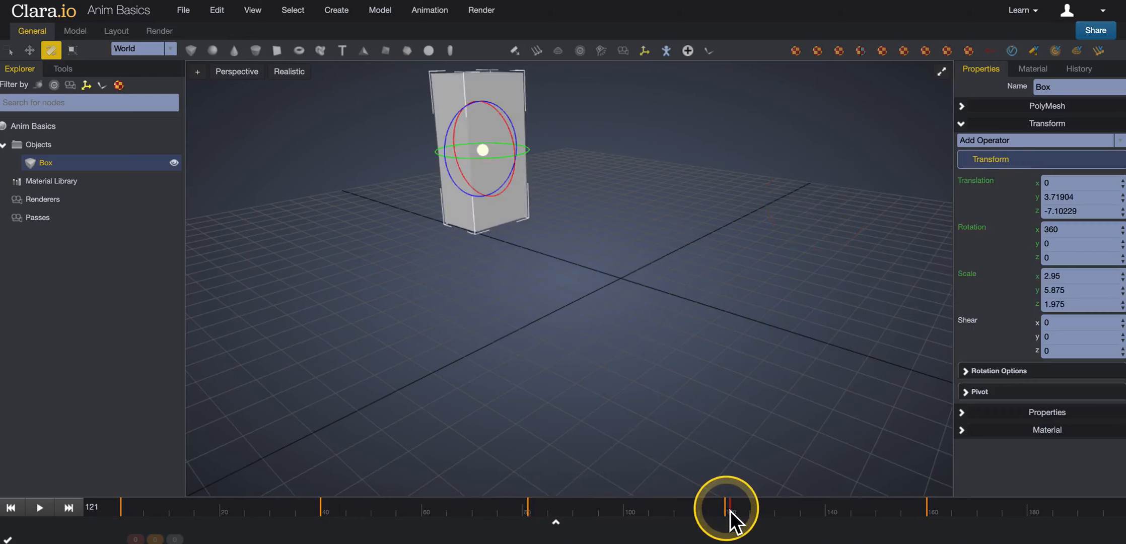
click(725, 509)
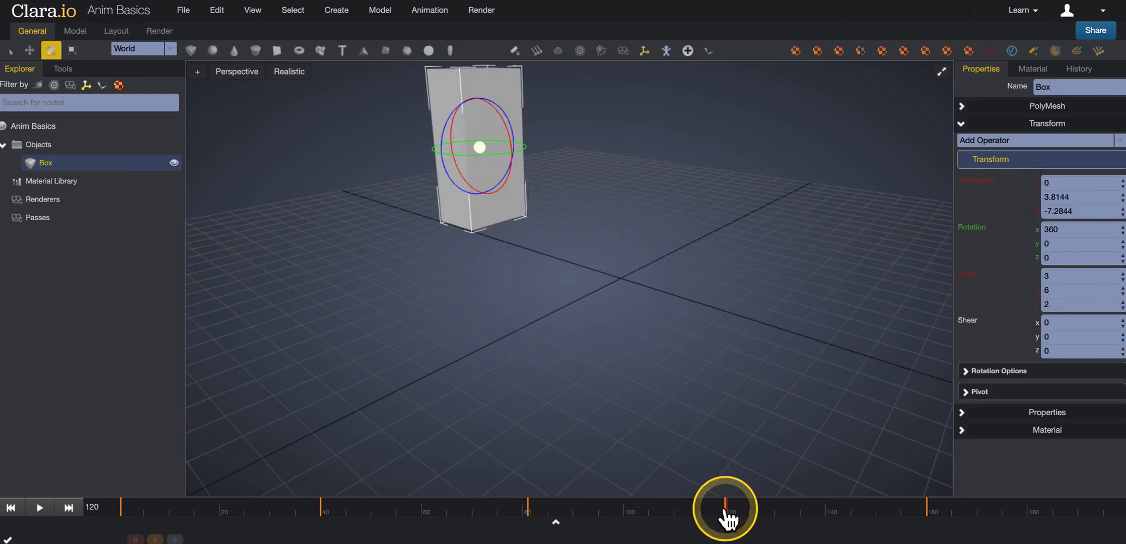
right_click(970, 280)
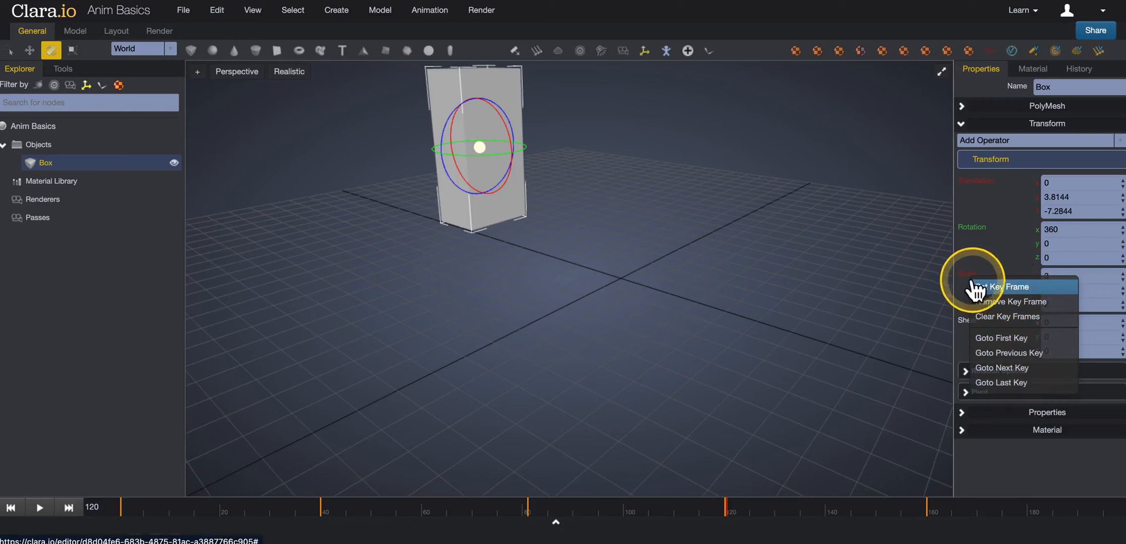
click(1018, 302)
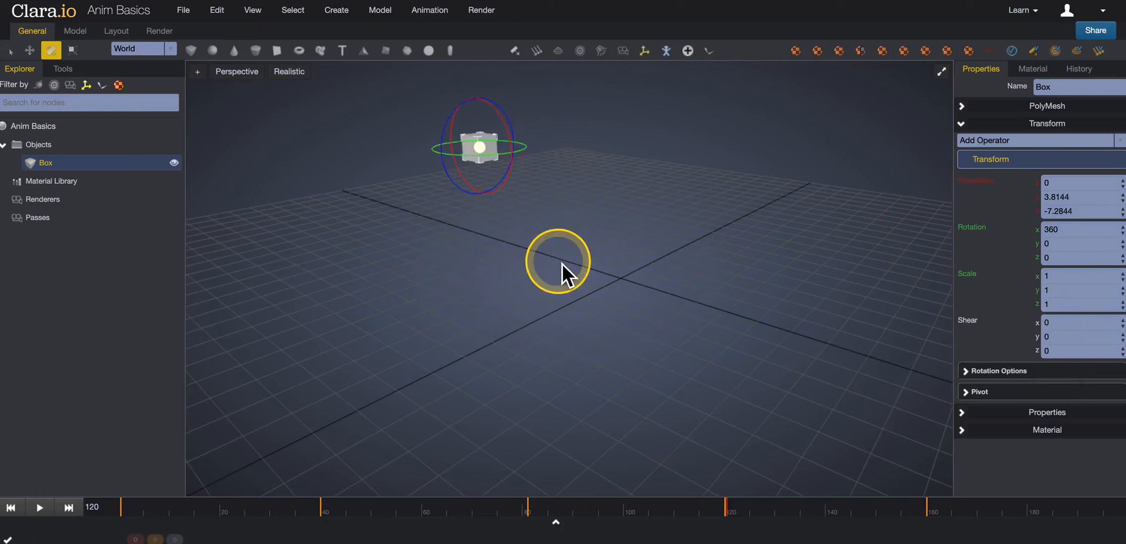
Remove the box's translation keyframe at frame 120, and scrub the frames just before it to check the motion.
click(745, 511)
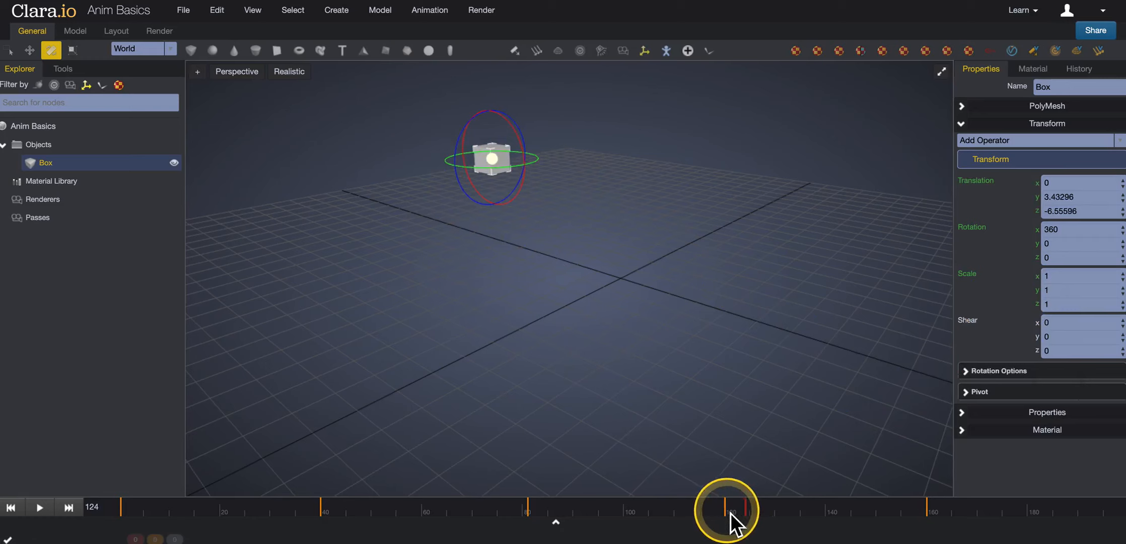
click(725, 511)
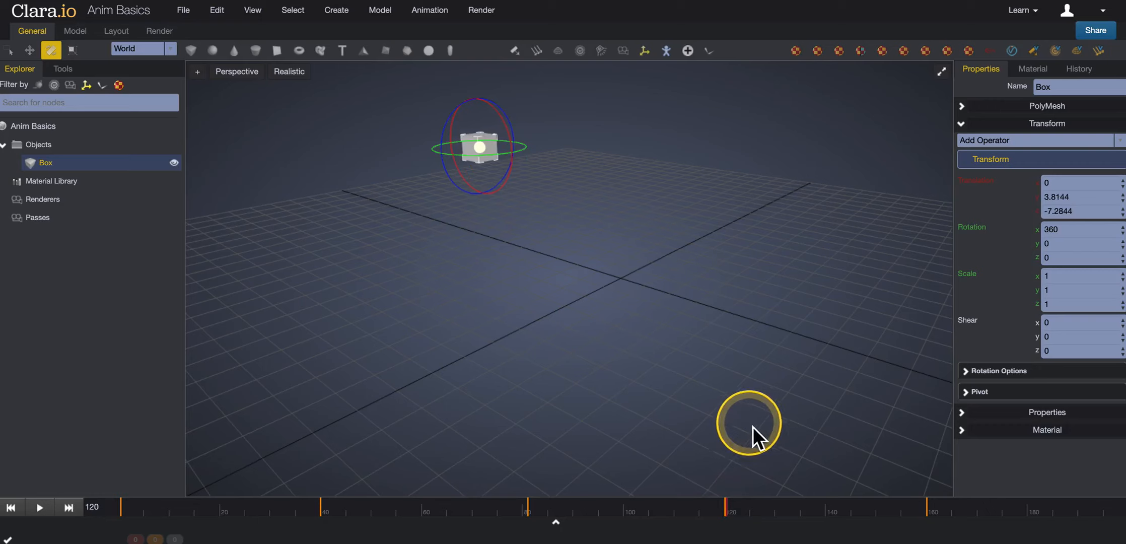
right_click(976, 183)
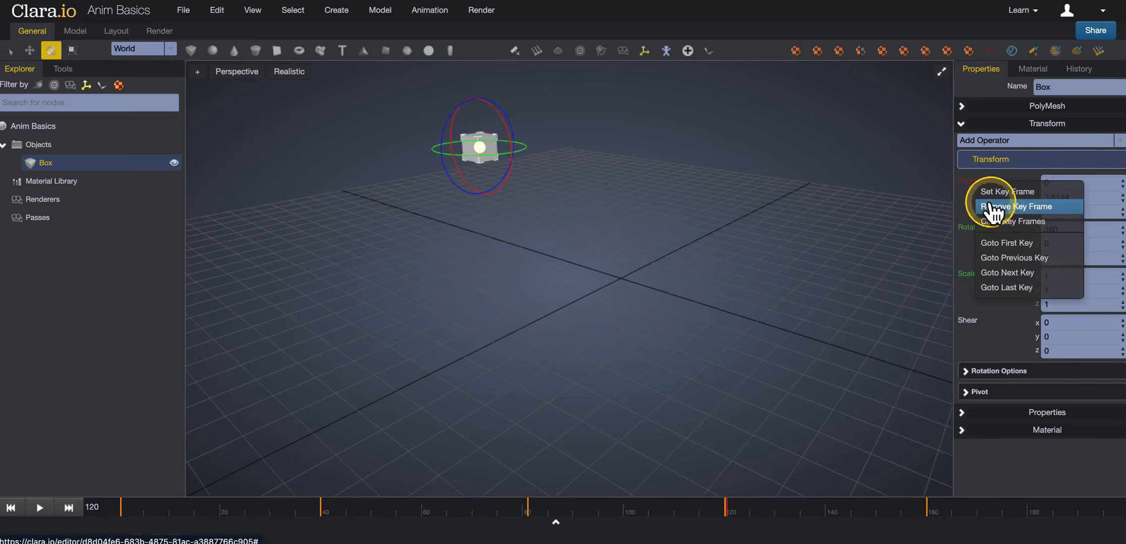
click(990, 206)
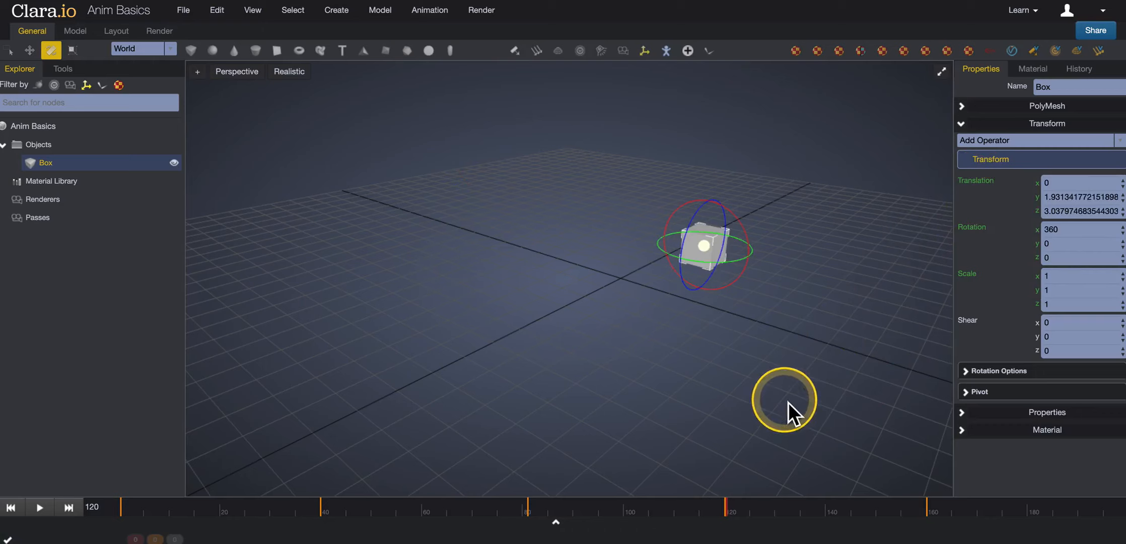
click(702, 511)
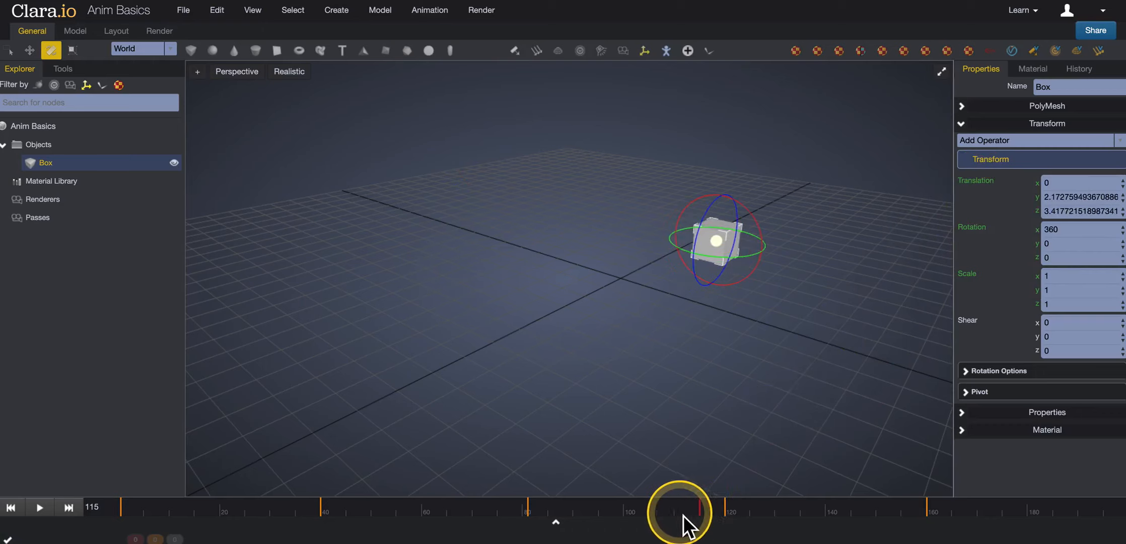
mouse_move(683, 515)
mouse_down()
mouse_move(604, 513)
mouse_move(913, 514)
mouse_move(651, 515)
mouse_move(685, 514)
mouse_up()
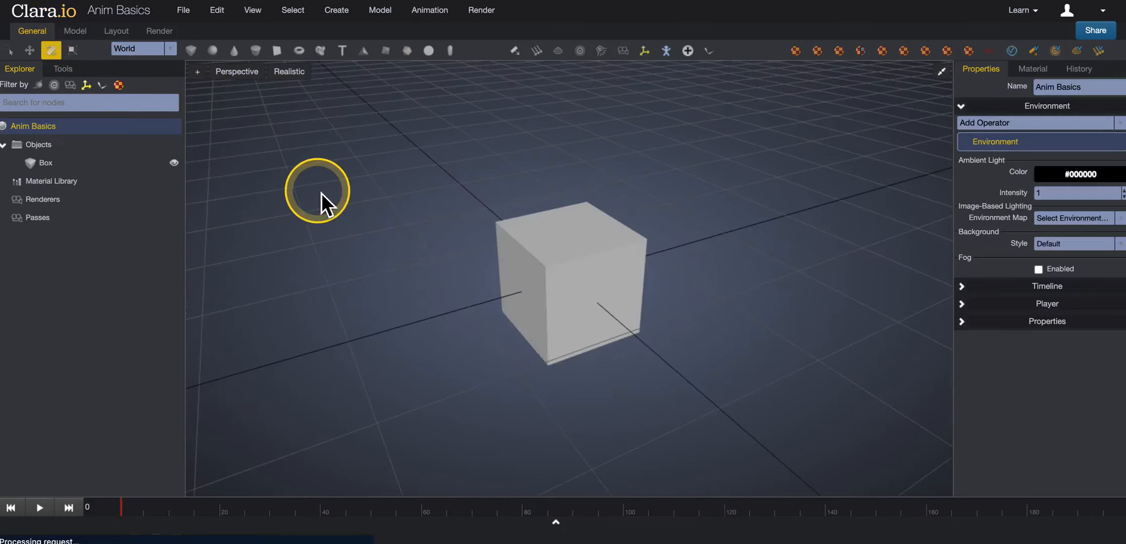
Select the box, place the current time on the frame 81 keyframe, and show the box's transform properties.
click(567, 290)
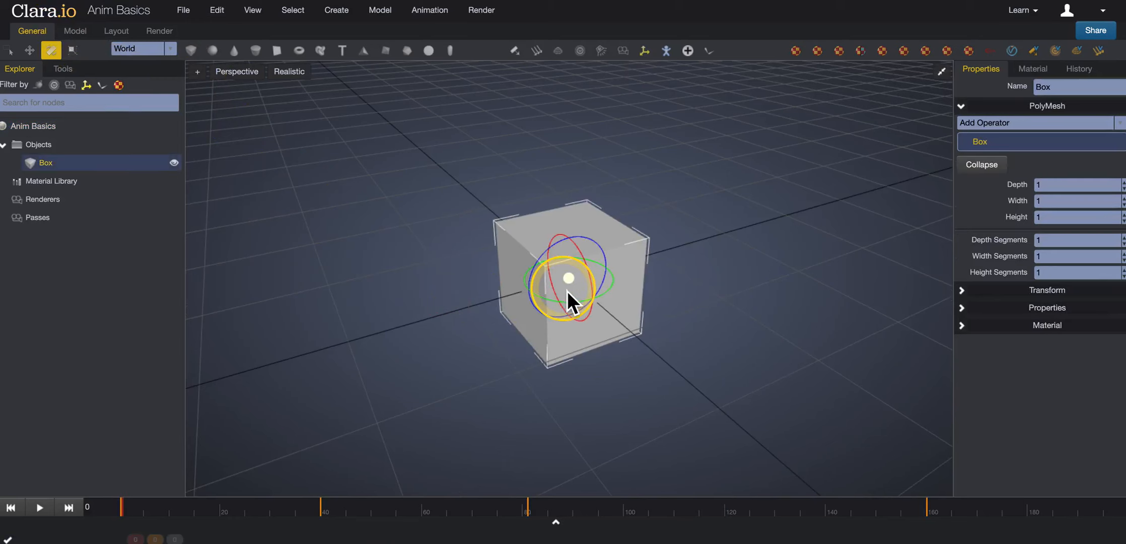
drag(634, 389, 559, 353)
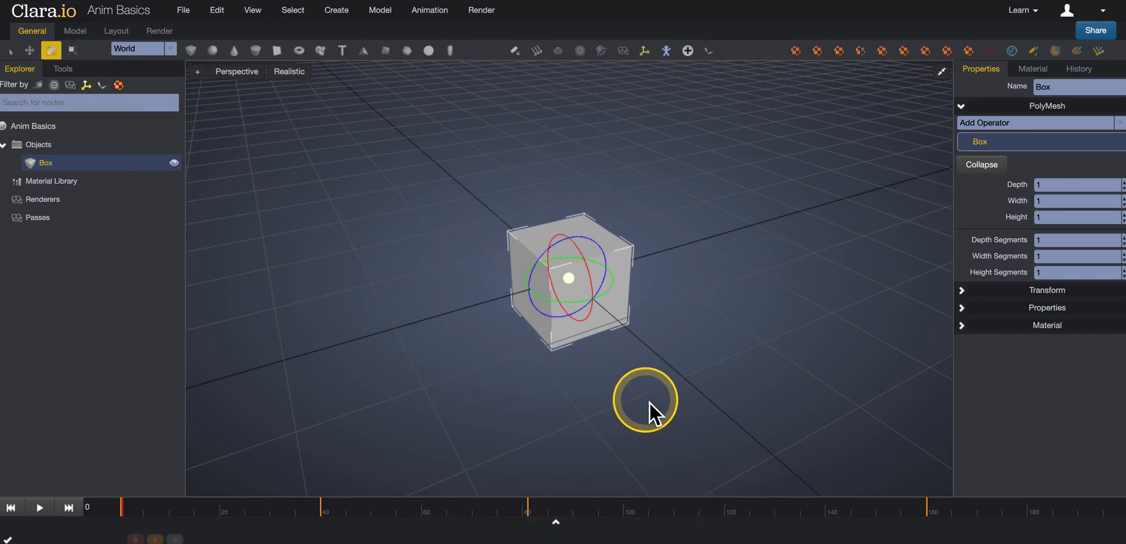
drag(626, 393, 652, 387)
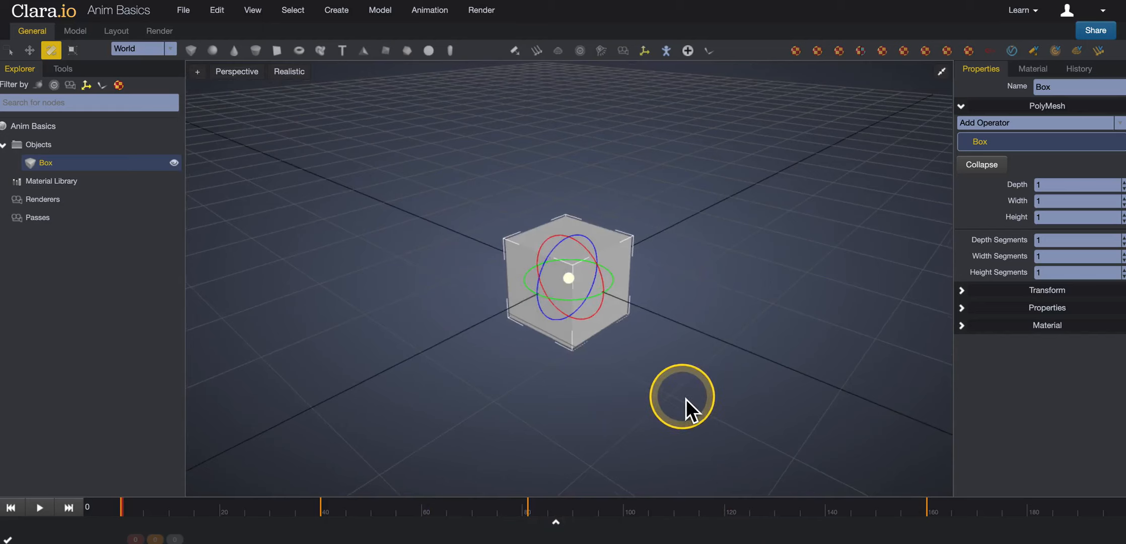
drag(681, 398, 662, 389)
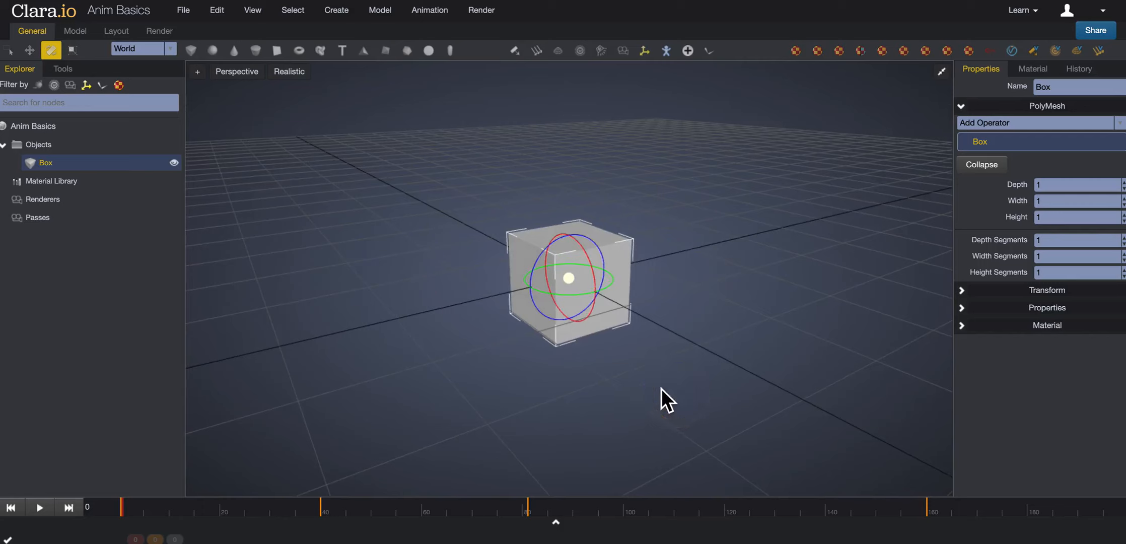
click(528, 506)
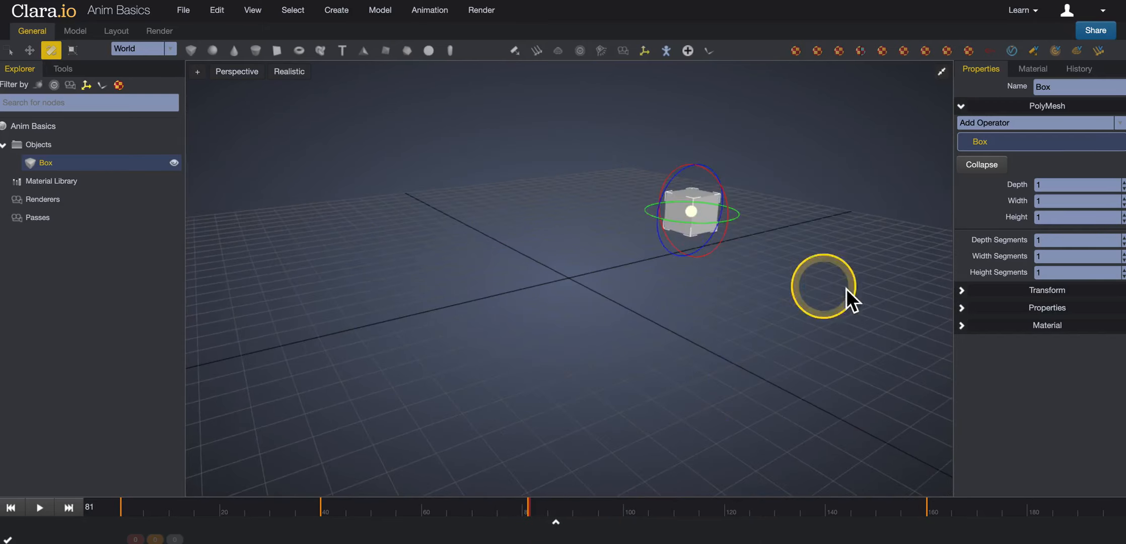
click(1028, 291)
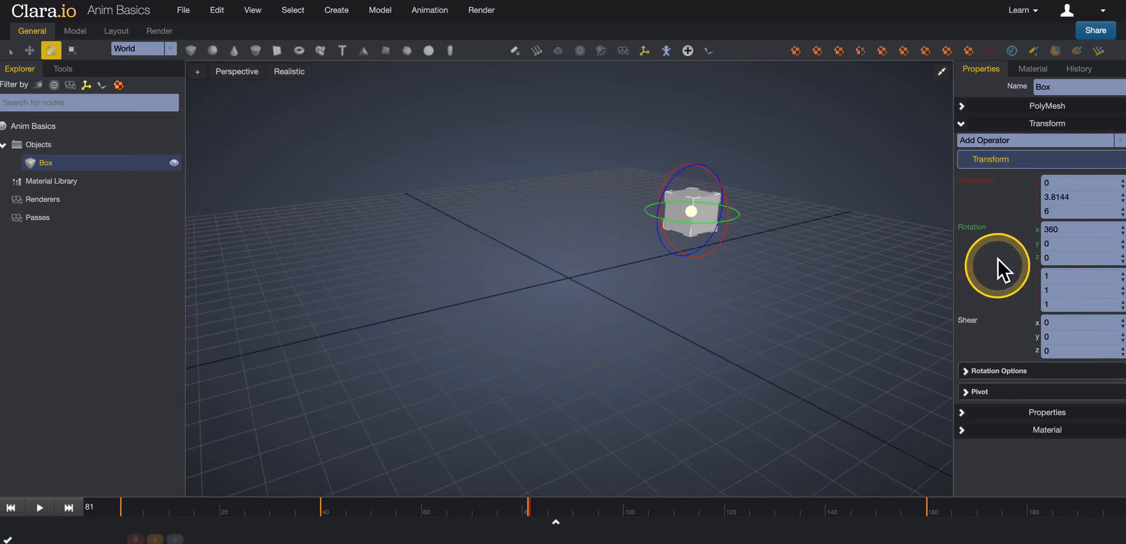
Clear all translation keyframes from the box.
right_click(981, 192)
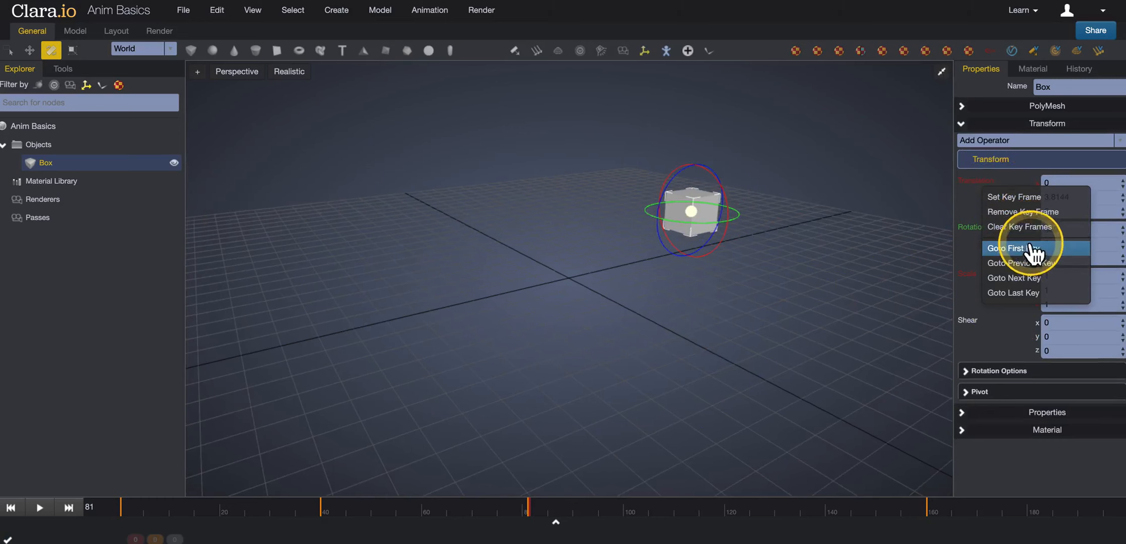
click(1010, 229)
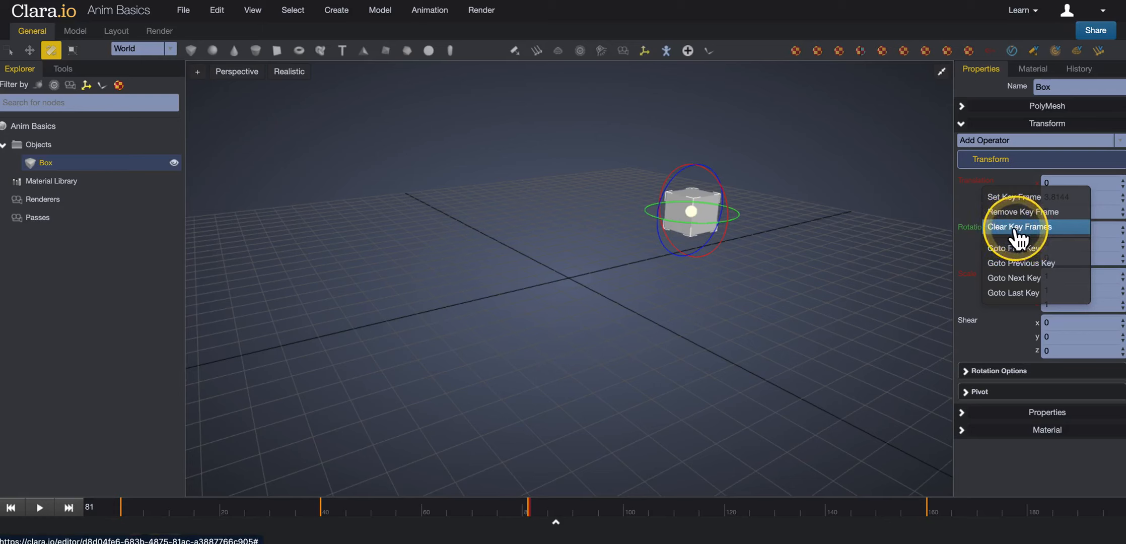
drag(256, 511, 526, 511)
click(905, 340)
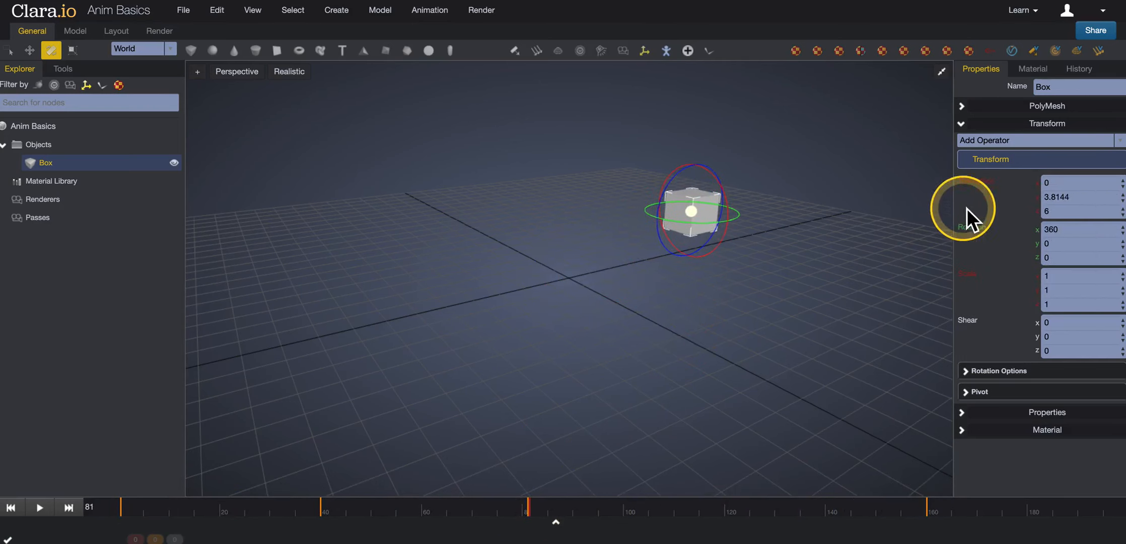
right_click(967, 195)
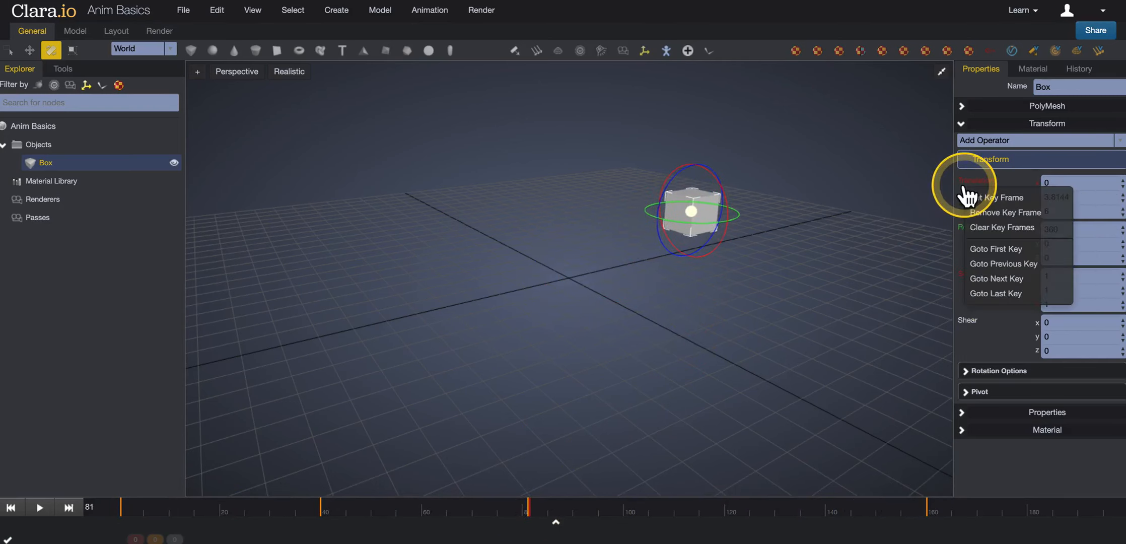
click(985, 229)
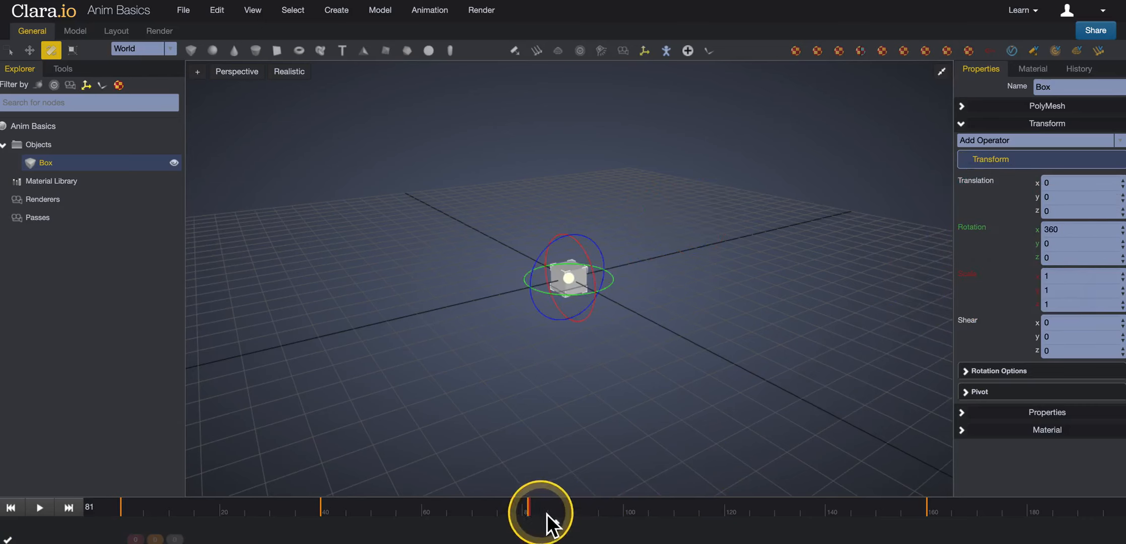
Scrub back and forth along the timeline to check the box's remaining animation, ending at frame 0.
click(571, 508)
drag(570, 509, 775, 506)
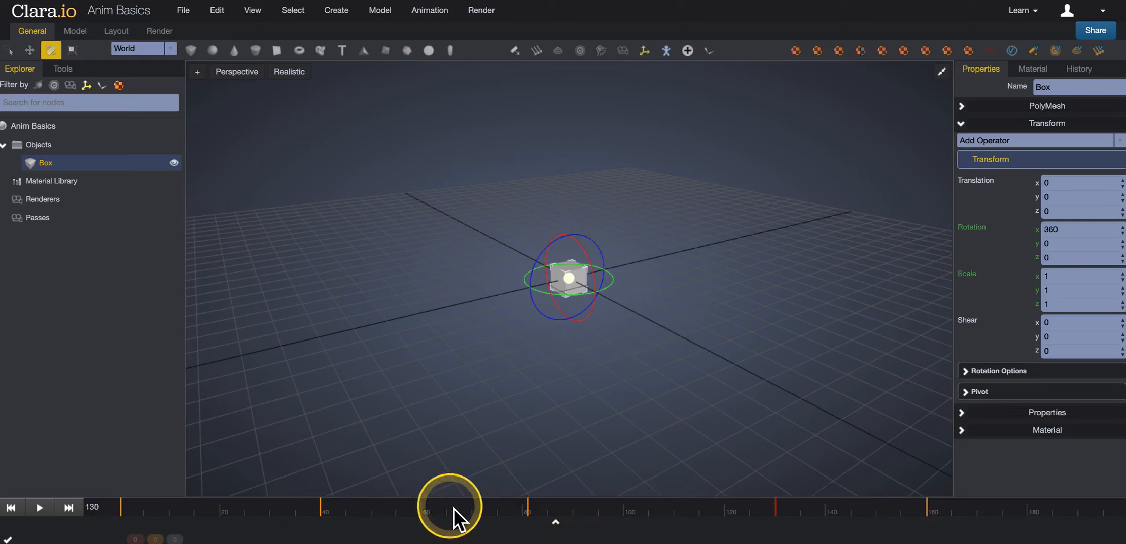
drag(374, 509, 895, 511)
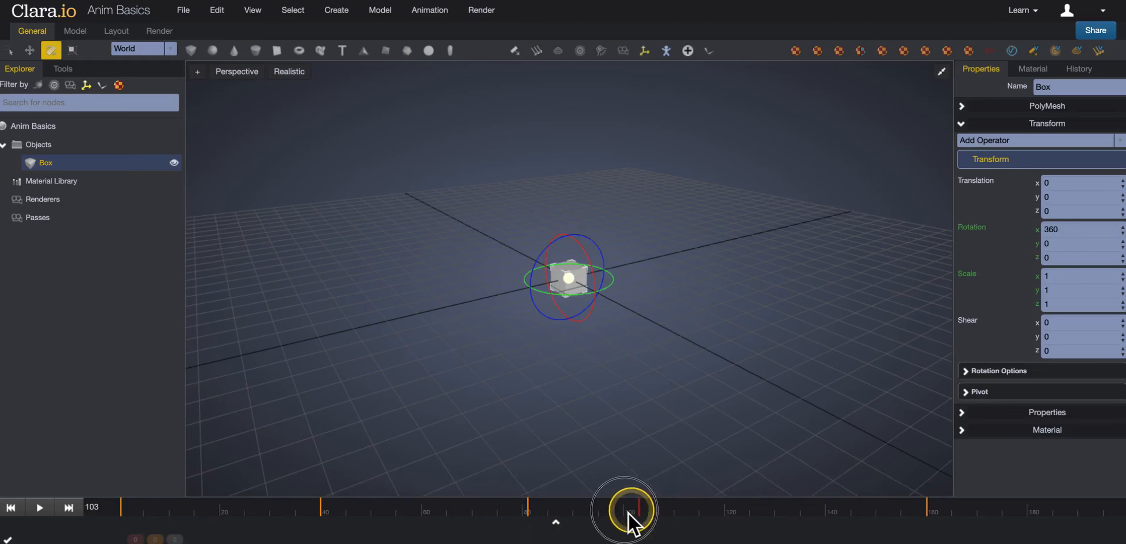
drag(627, 512, 120, 510)
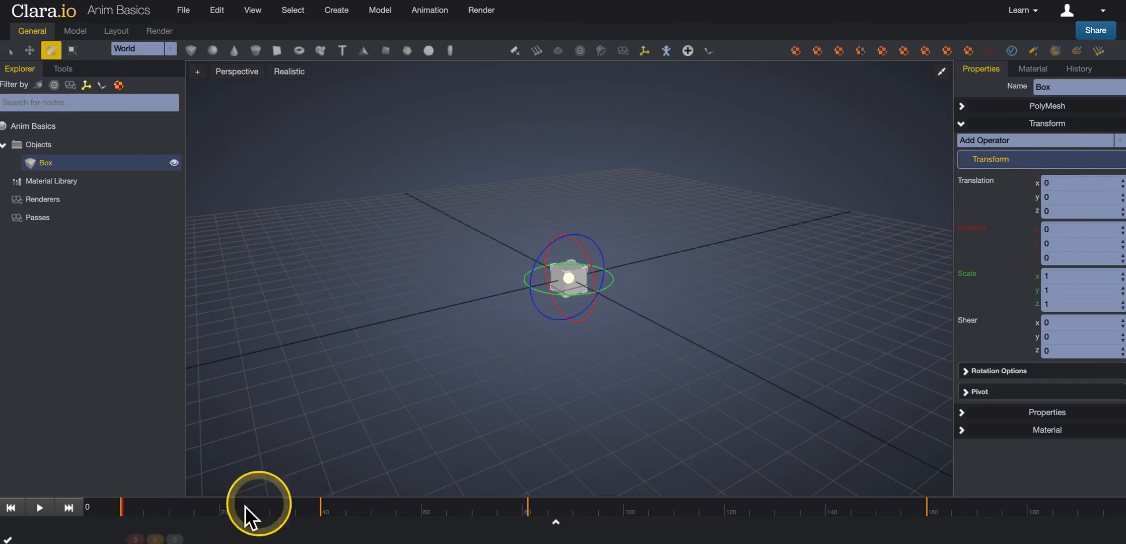
Go to the frame 40 keyframe and clear all of the box's rotation keyframes.
drag(139, 510, 322, 509)
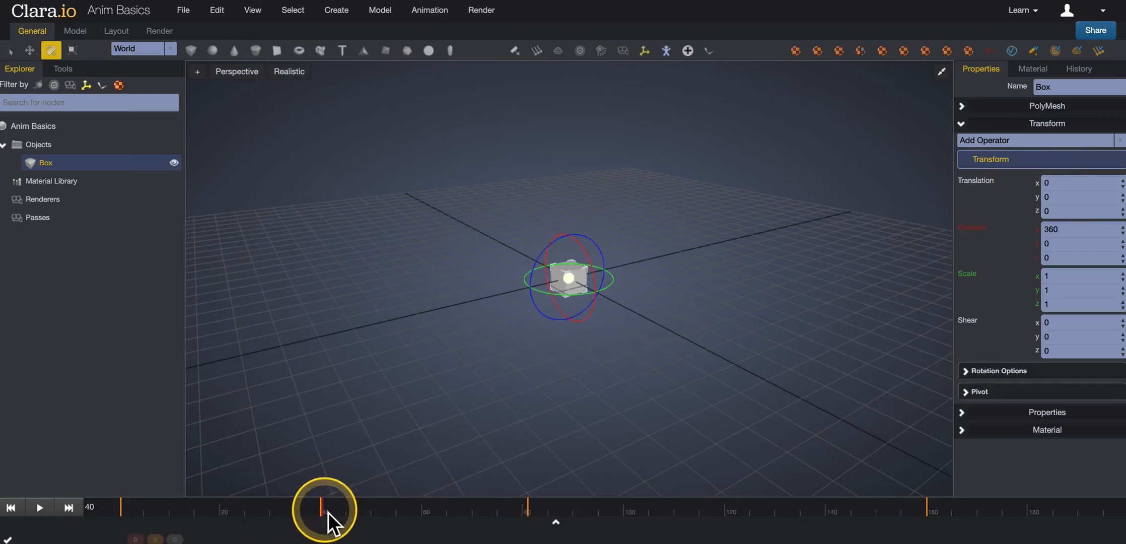
right_click(976, 235)
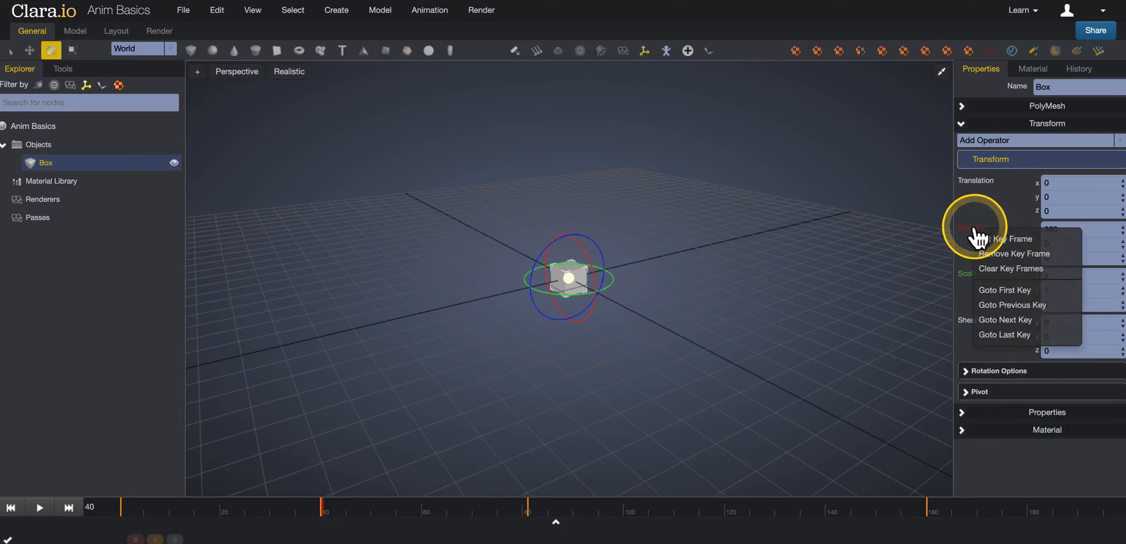
click(992, 269)
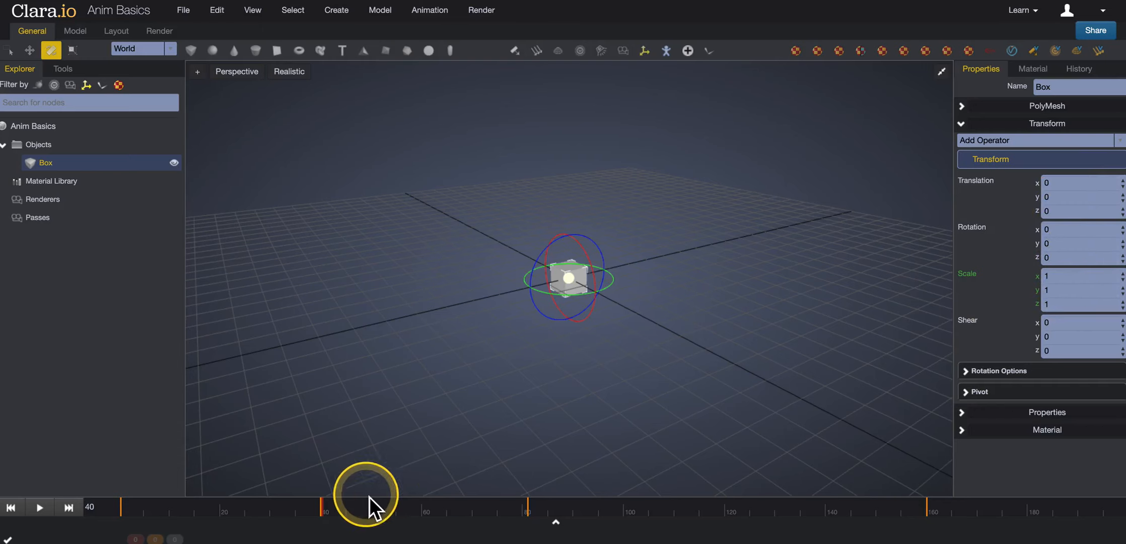
Scrub around frame 40, then deselect and reselect the box to refresh its keyframe markers on the timeline.
mouse_move(289, 506)
mouse_down()
mouse_move(121, 507)
mouse_move(914, 508)
mouse_move(126, 513)
mouse_move(335, 511)
mouse_move(320, 512)
mouse_up()
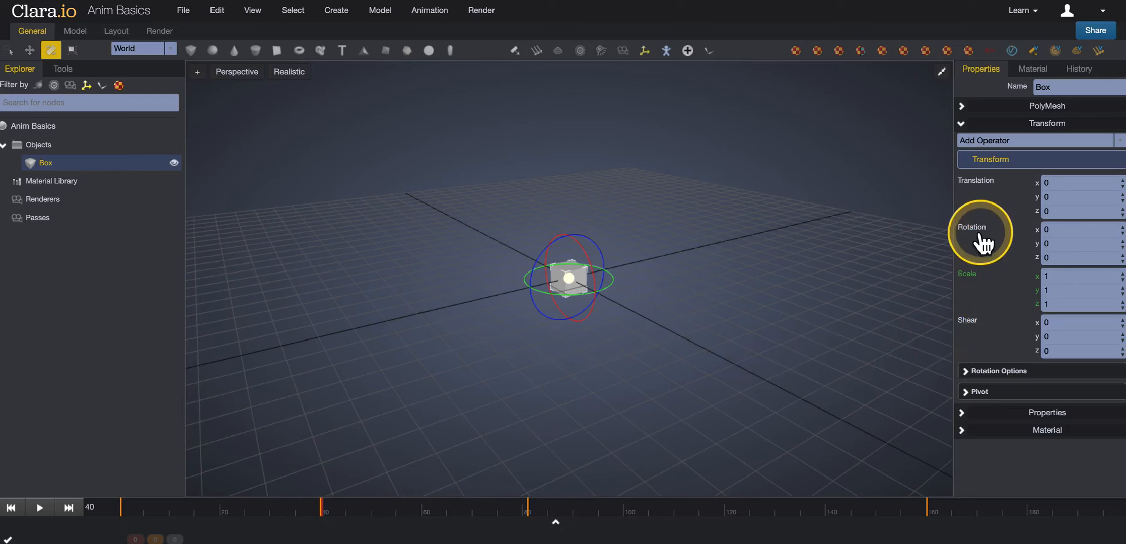
right_click(977, 277)
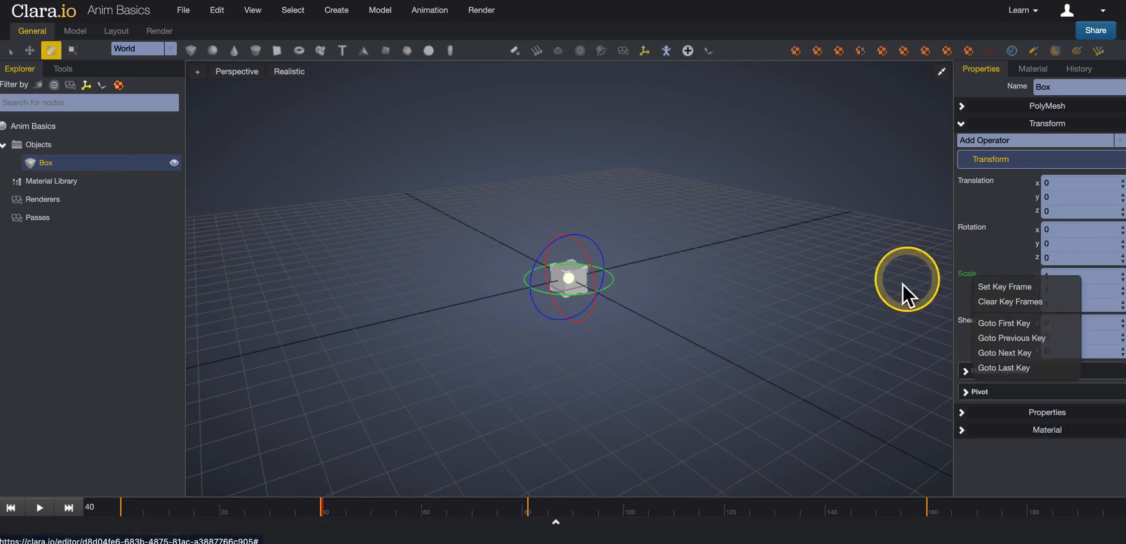
click(938, 289)
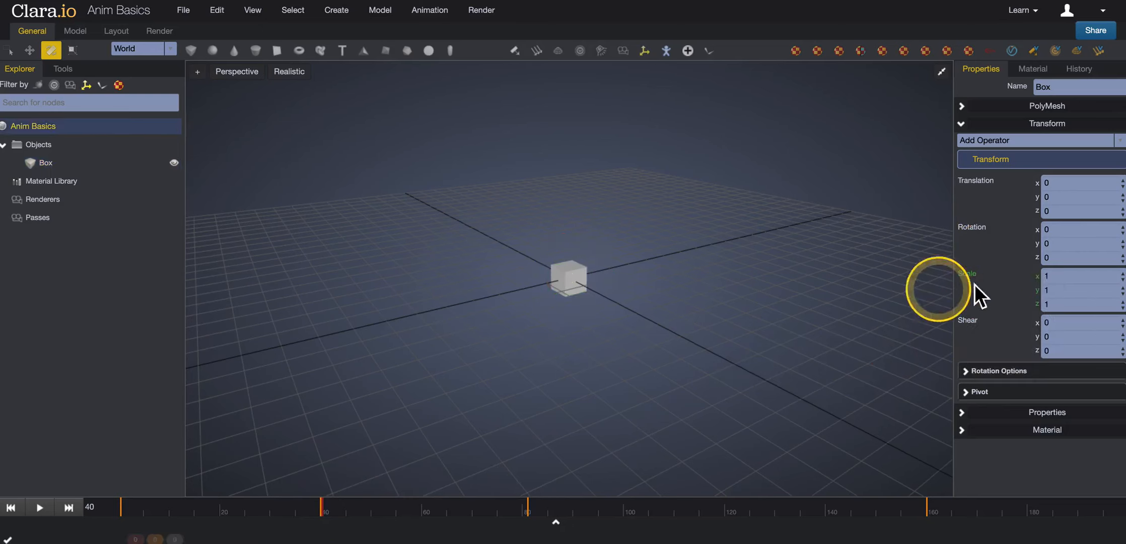
click(584, 283)
click(1011, 315)
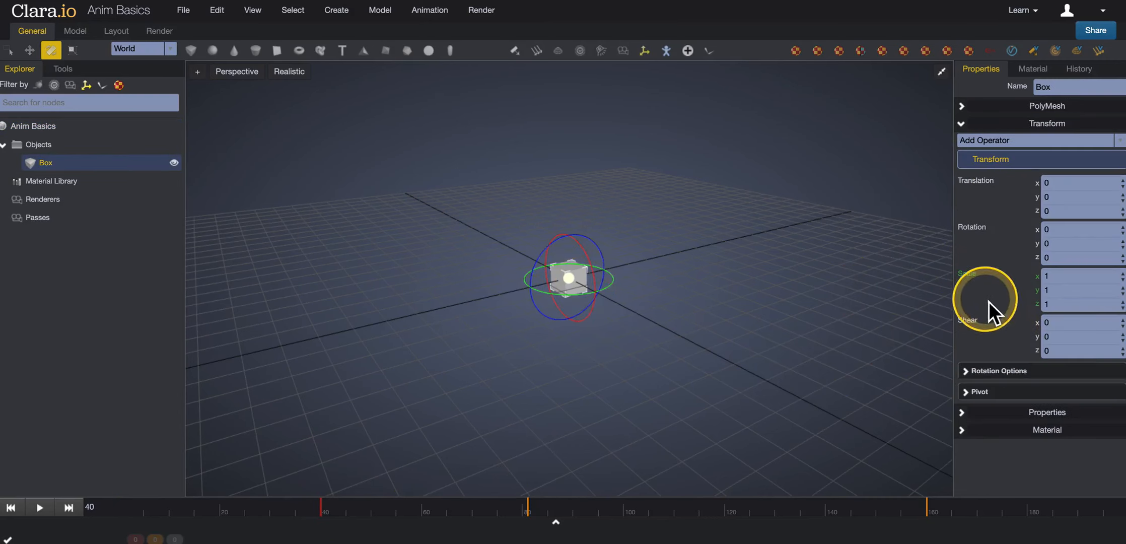
Move the box's scale keyframe from frame 81 to frame 83, and place the current time on it.
right_click(965, 282)
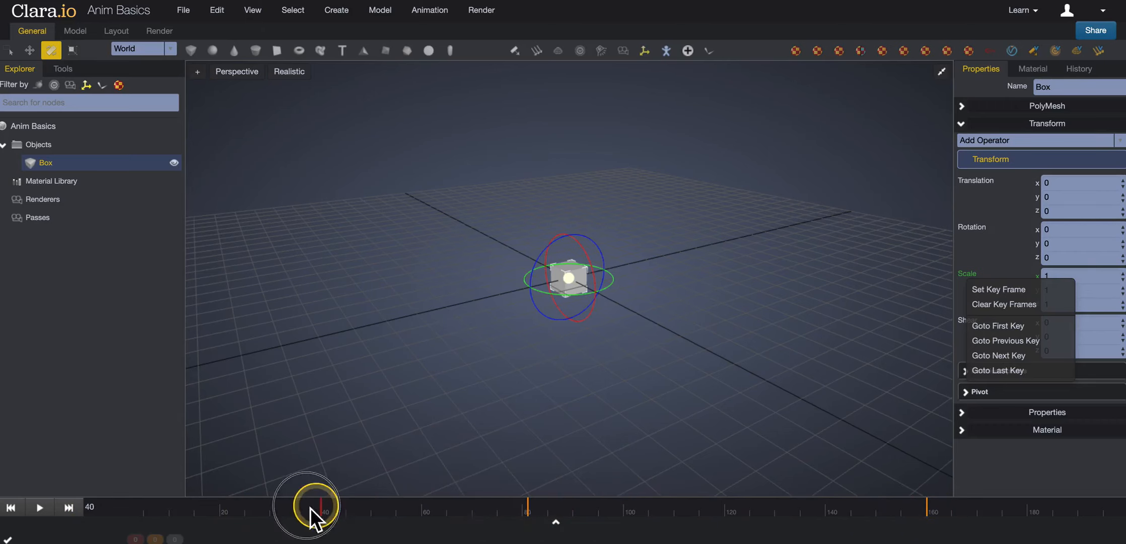
click(340, 511)
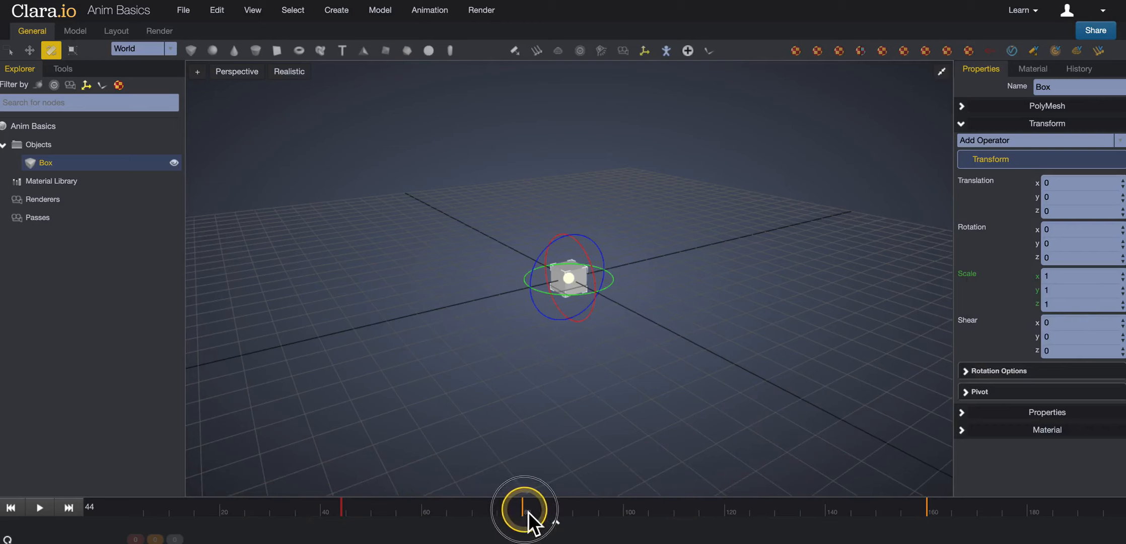
click(488, 509)
drag(493, 510, 538, 510)
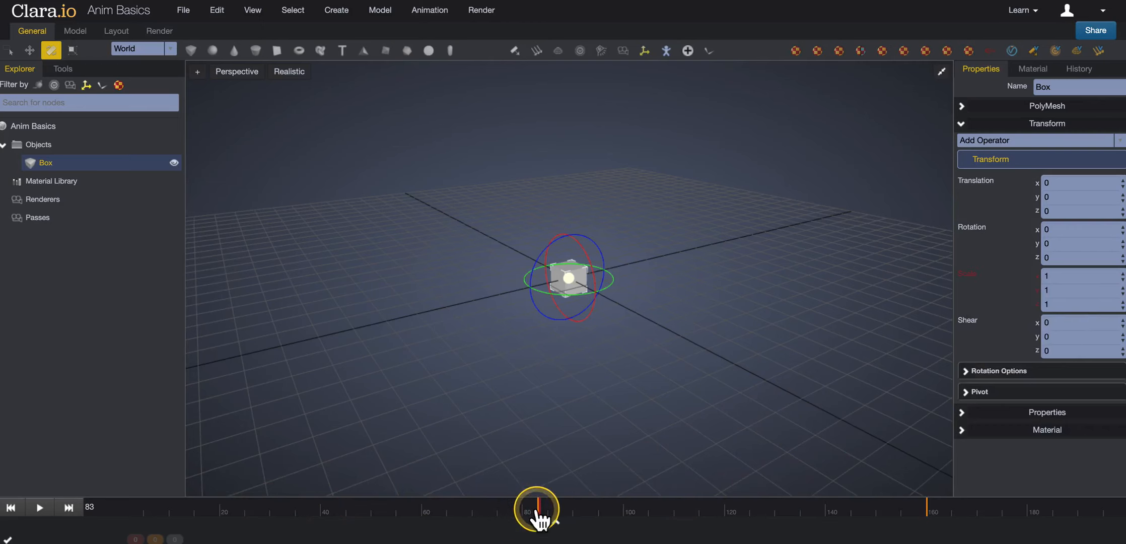
Remove the box's rotation keyframe at frame 83 and scrub the timeline back to frame 0.
right_click(979, 234)
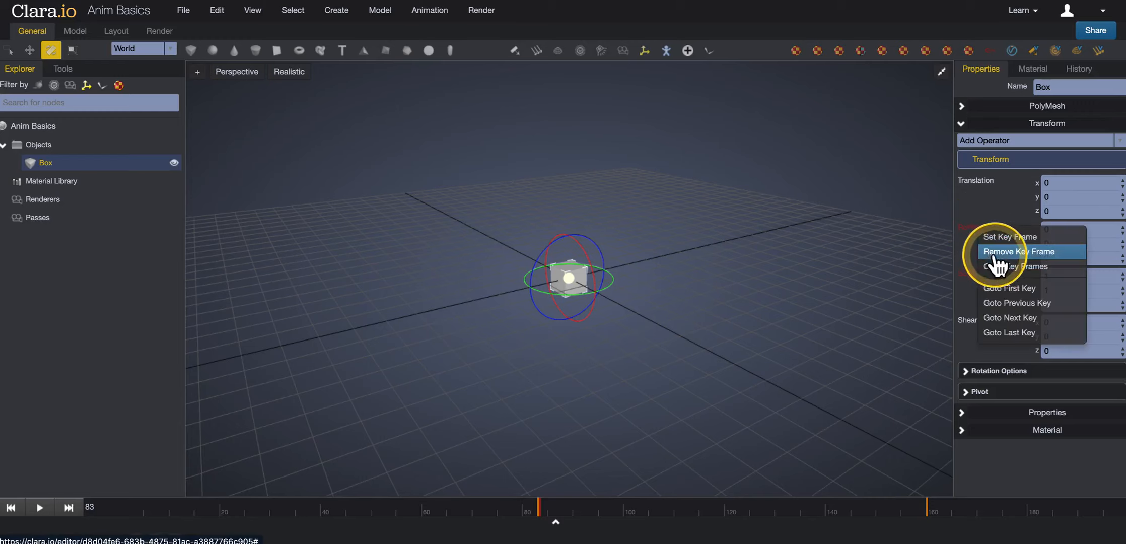
click(994, 253)
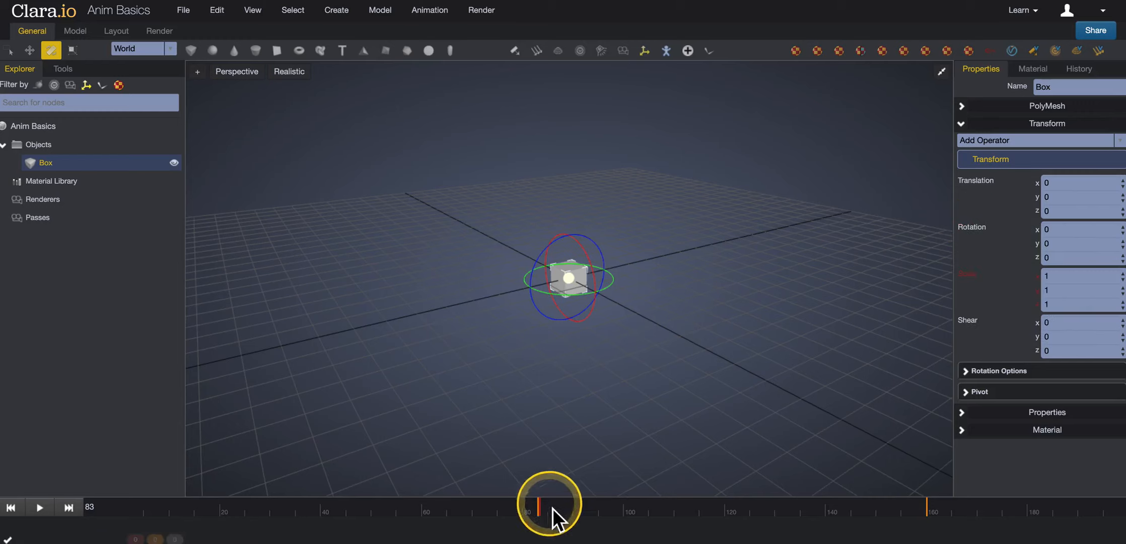
drag(538, 518, 467, 515)
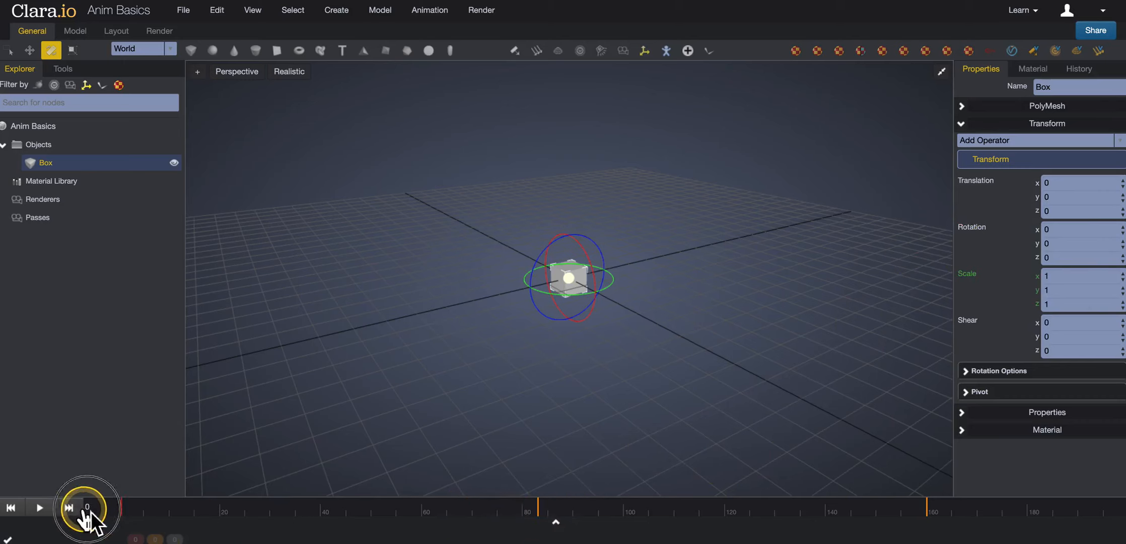
click(135, 513)
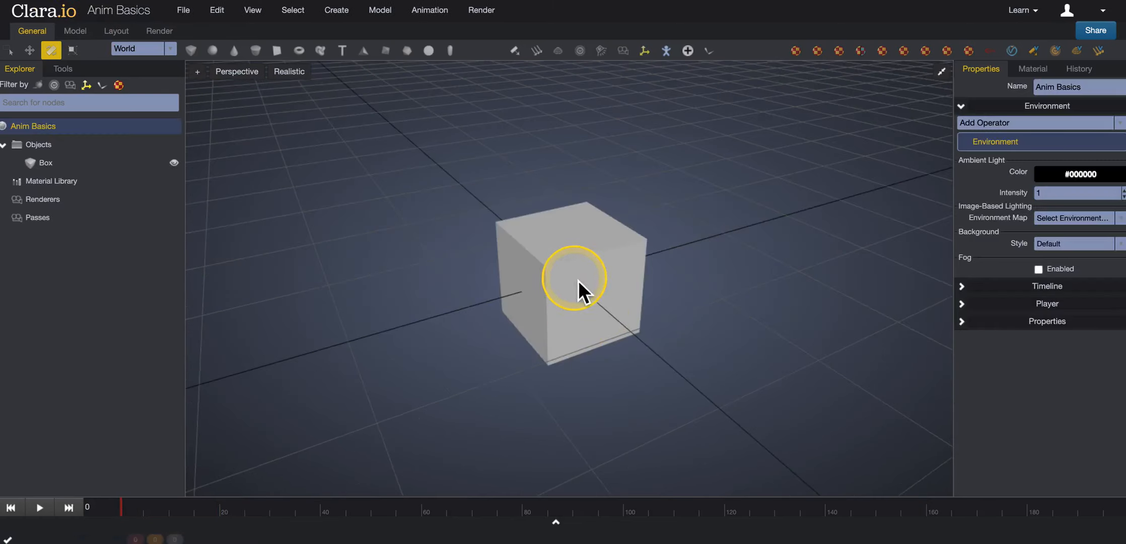
Reselect the box, move the current time to frame 75 and show the box's transform properties.
click(578, 280)
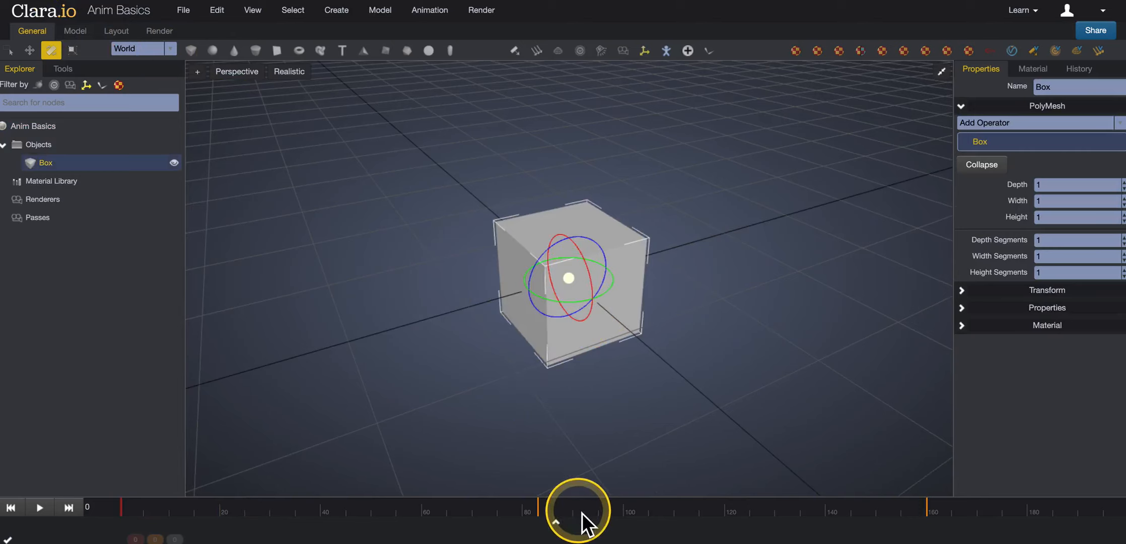
click(250, 513)
click(496, 513)
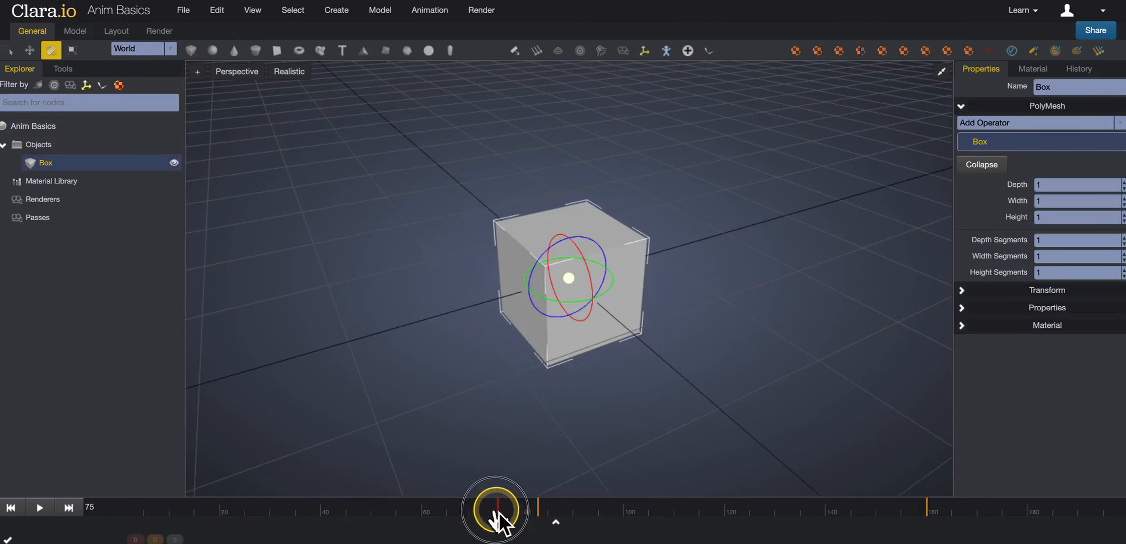
click(1007, 292)
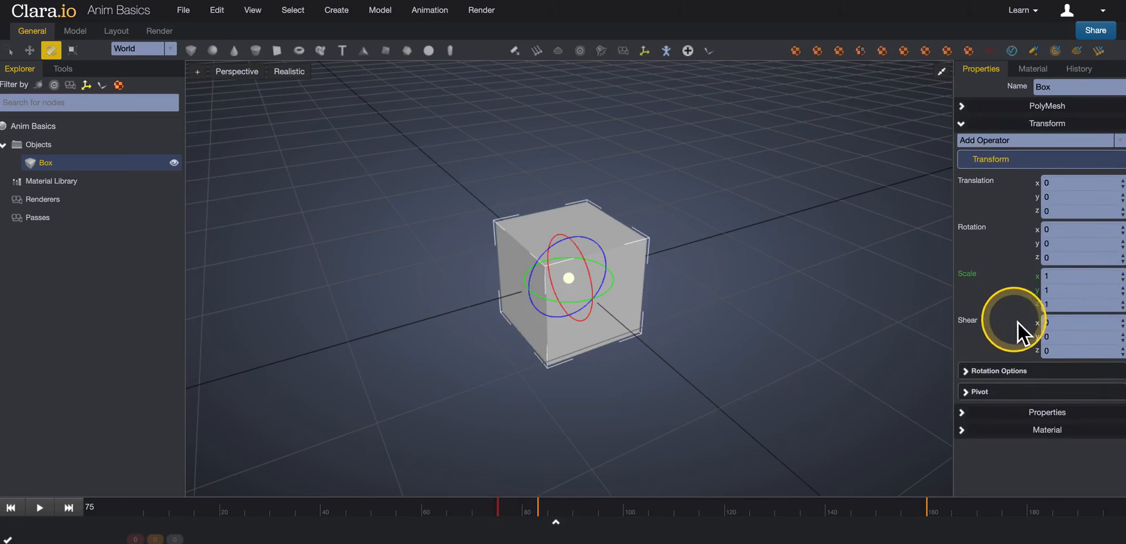